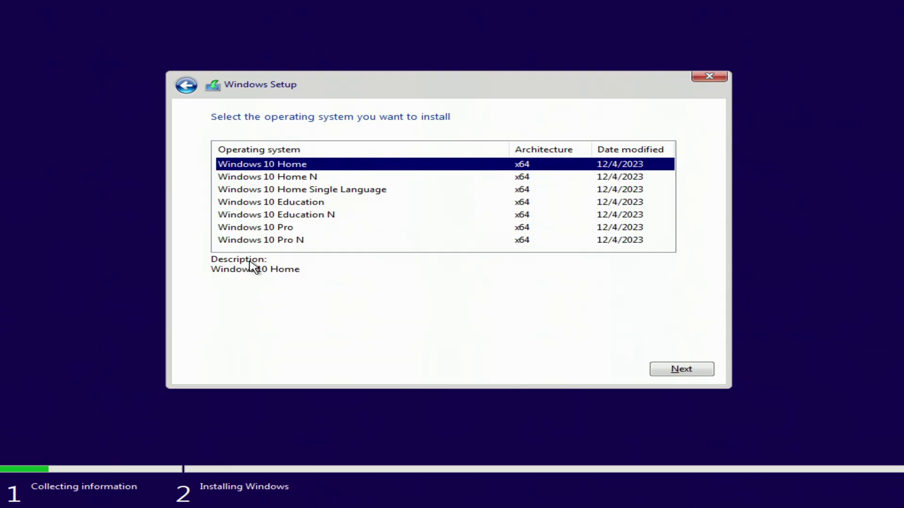
- Pick Windows 10 Pro as the edition to install and confirm it
left_click(273, 230)
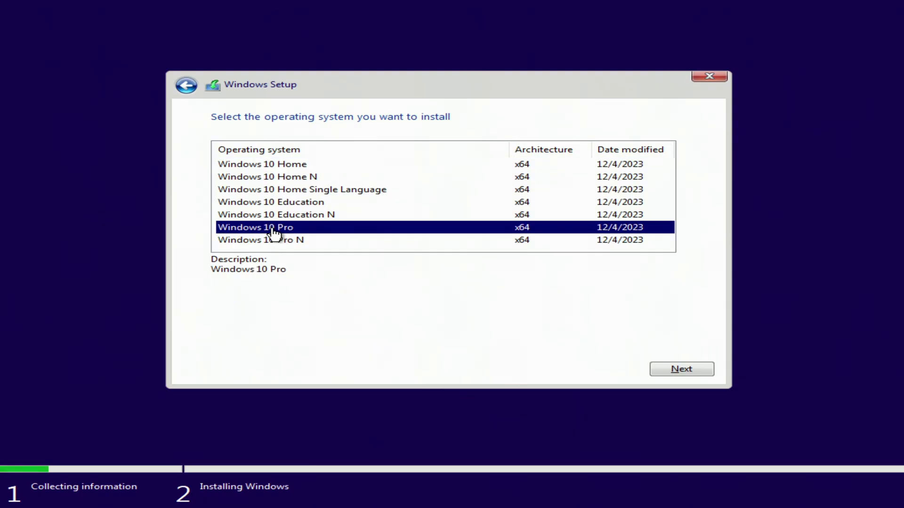
left_click(663, 372)
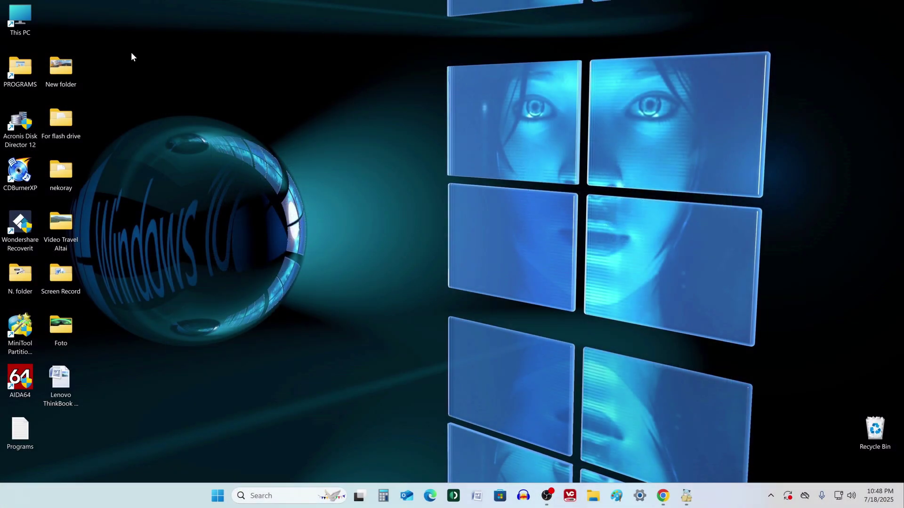
left_click_drag(95, 65, 10, 470)
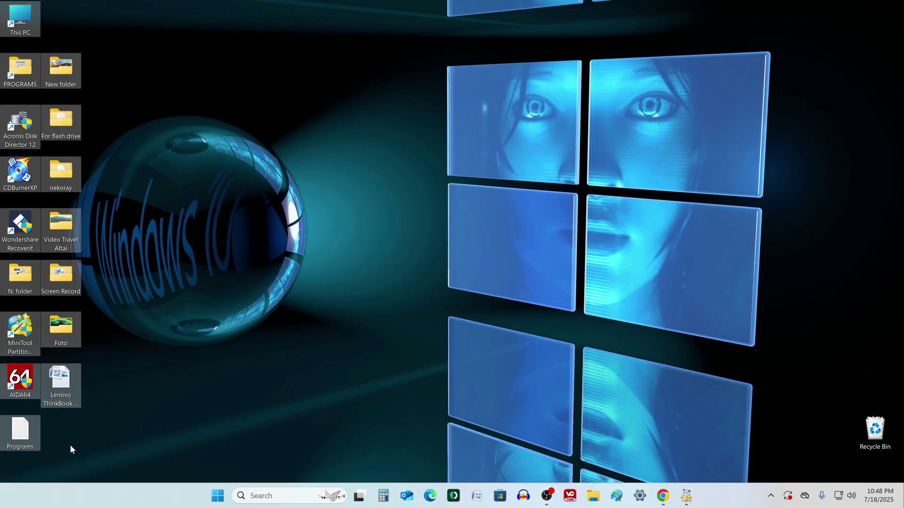
left_click(71, 443)
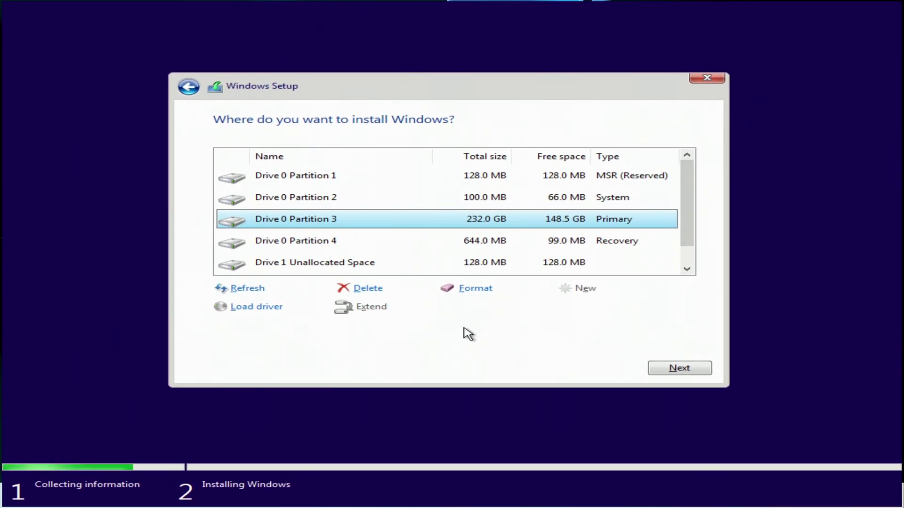
- Continue setup with Drive 0 Partition 3, the 232 GB primary partition, as the target
left_click(659, 371)
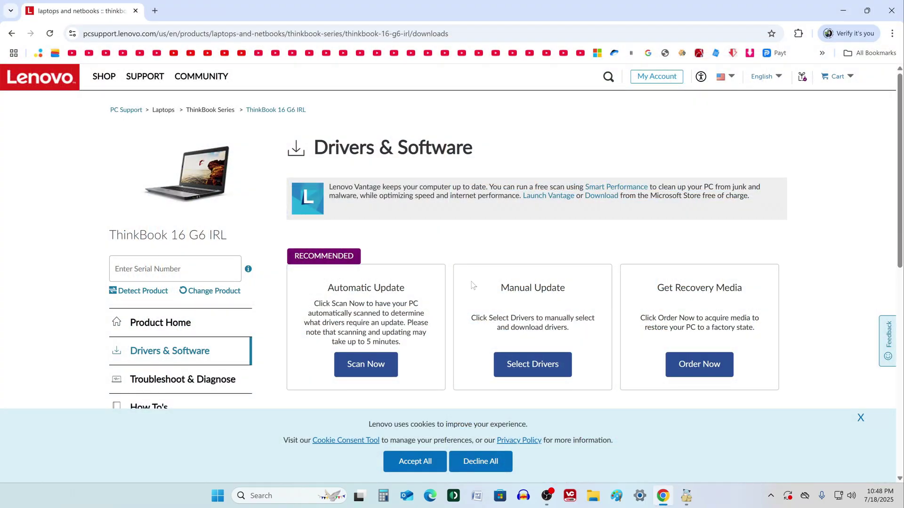
- Show the manual driver list, browse the Operating Systems filter, then minimise Chrome and open File Explorer
left_click(536, 376)
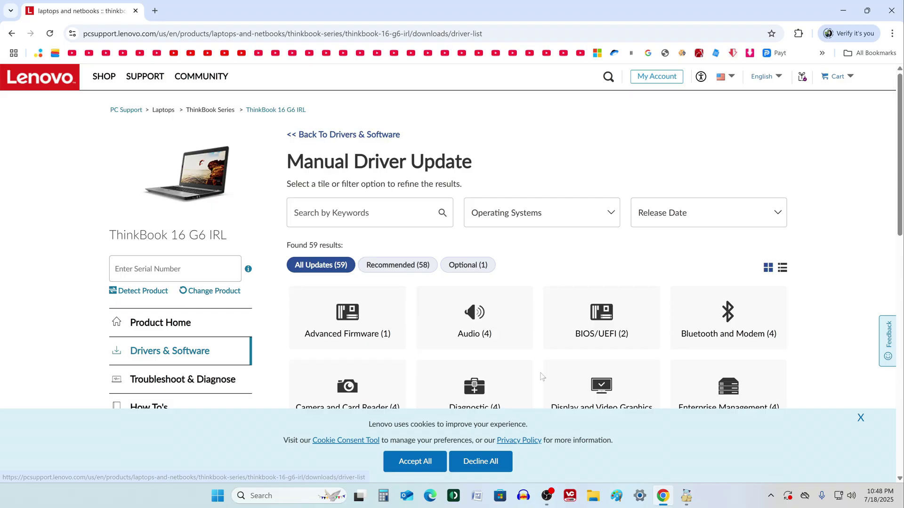
left_click(607, 210)
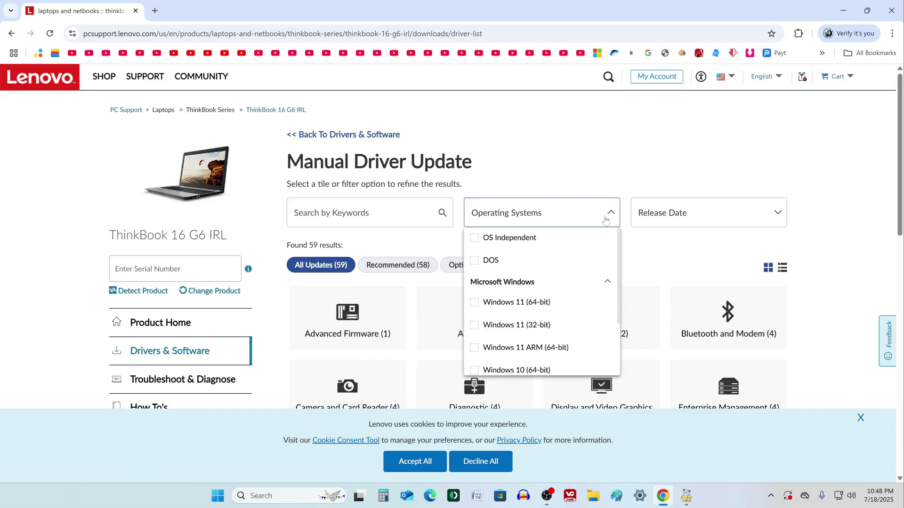
scroll(560, 278, "down", 2)
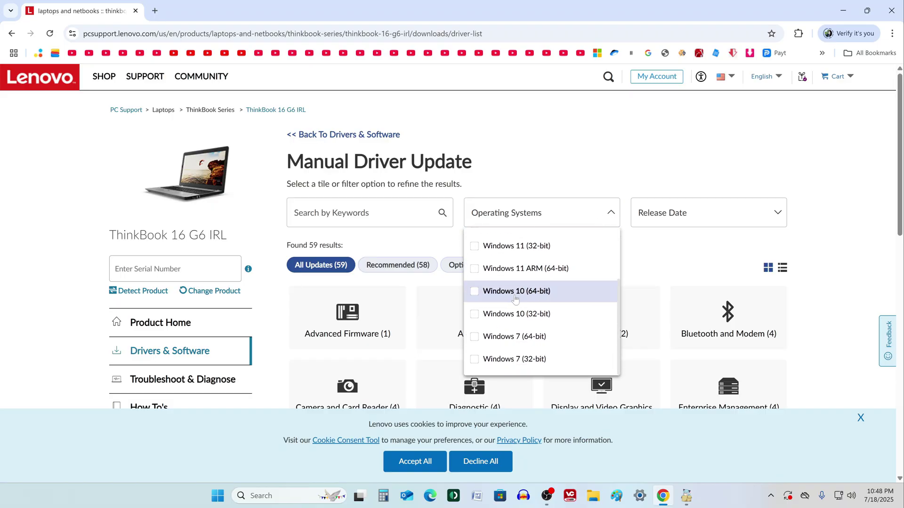
scroll(834, 282, "down", 5)
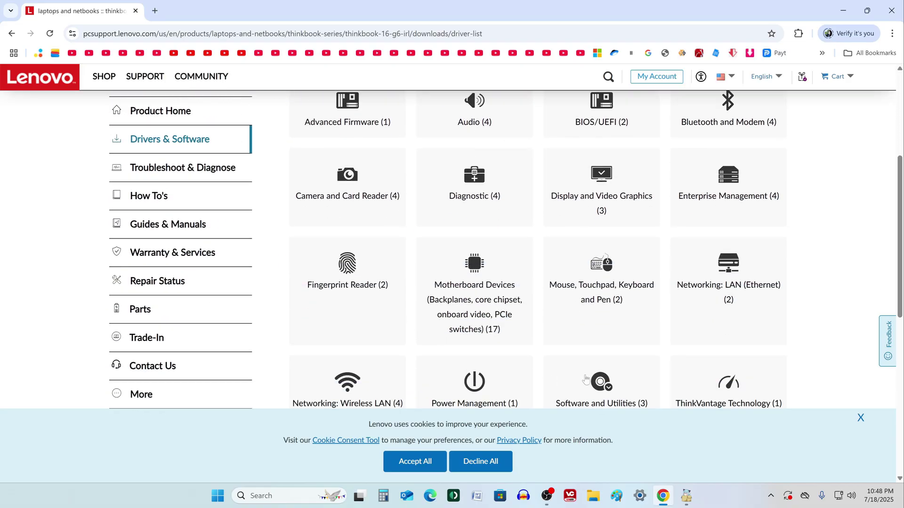
scroll(808, 227, "up", 5)
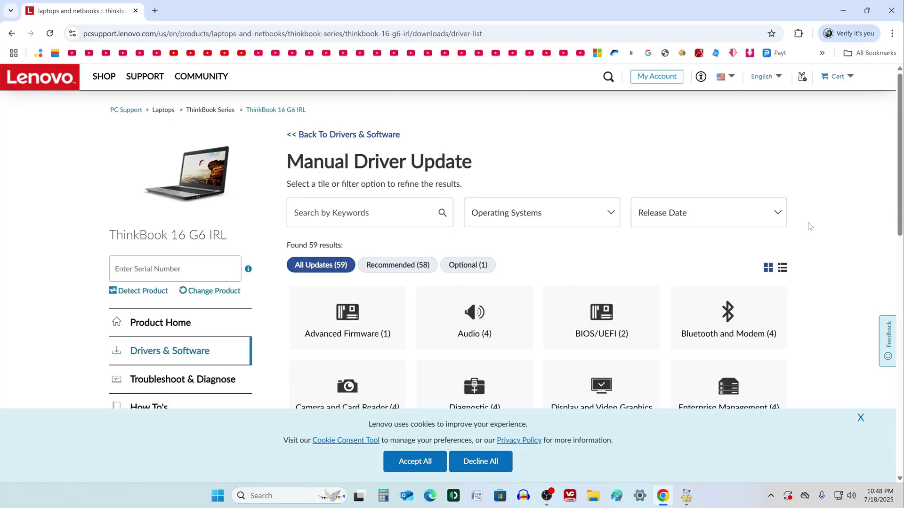
left_click(663, 495)
left_click(593, 495)
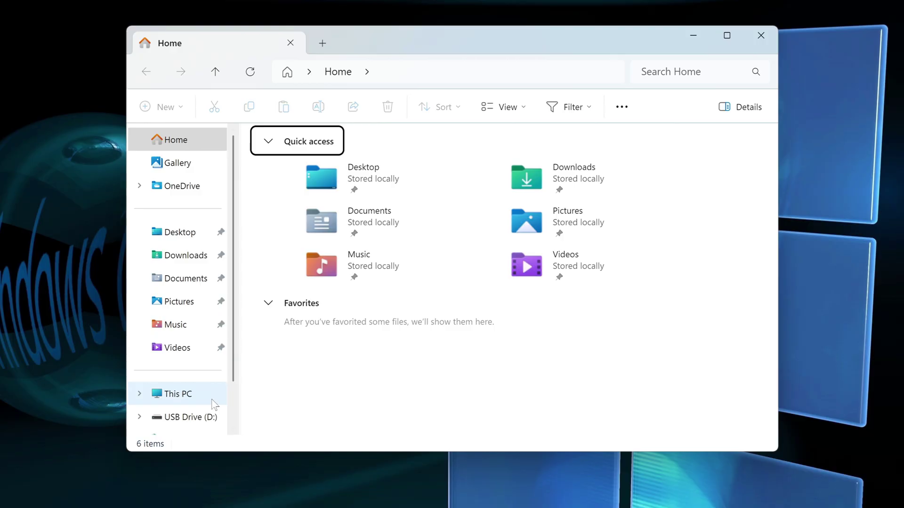
- Review drives C:, D: and E: under This PC, then close File Explorer
left_click(274, 328)
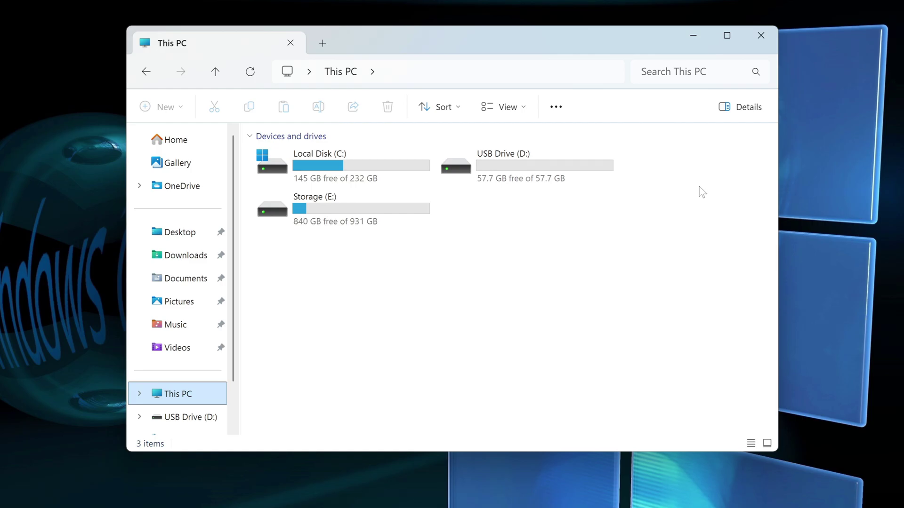
left_click(765, 38)
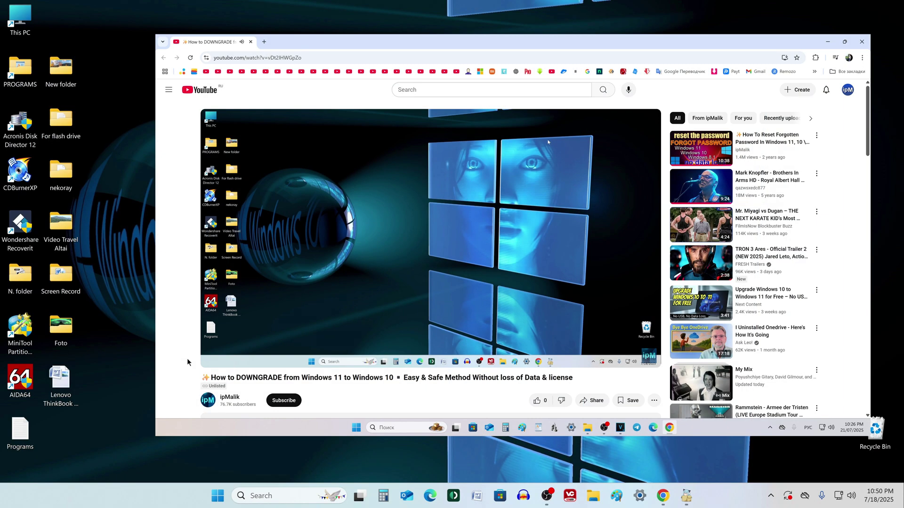
- Expand the video description to reveal Useful Links, including Microsoft's Windows 10 download link
scroll(188, 358, "down", 5)
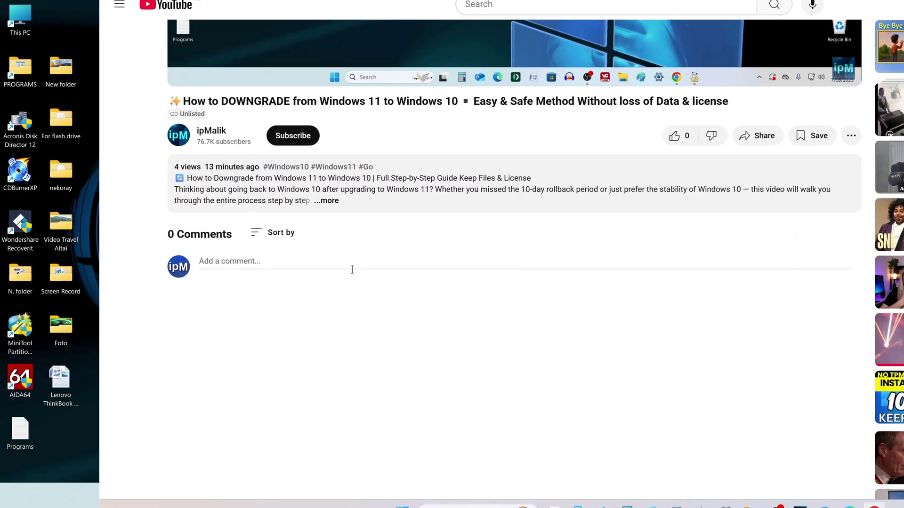
left_click(329, 202)
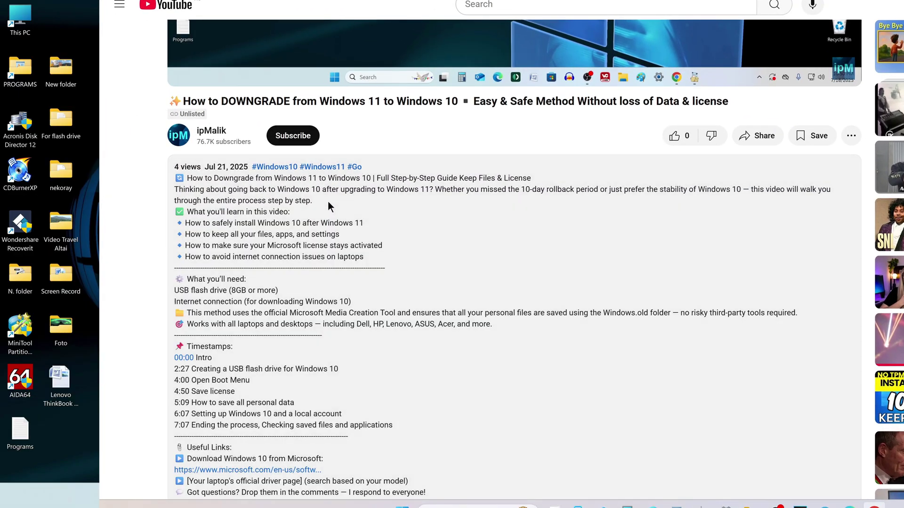
scroll(137, 280, "down", 5)
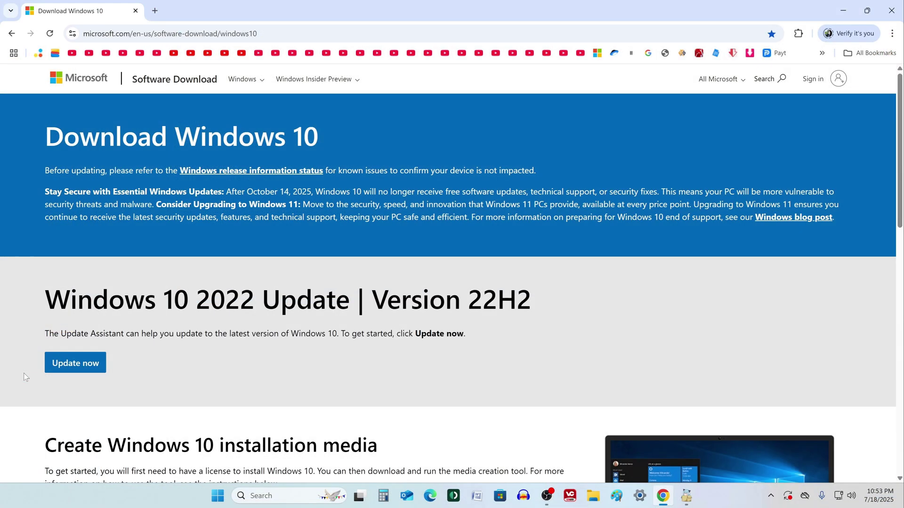
- Download MediaCreationTool_22H2.exe from the Create Windows 10 installation media section
scroll(19, 372, "down", 7)
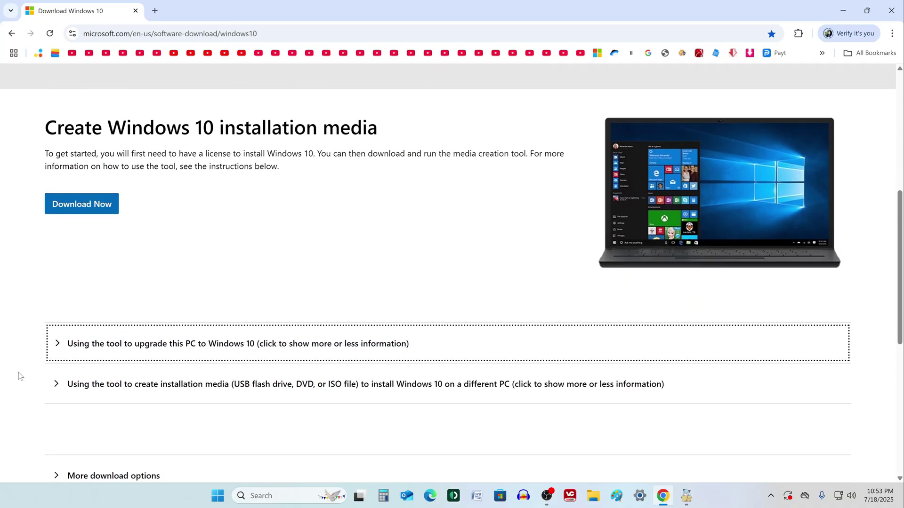
left_click(60, 346)
scroll(28, 373, "down", 6)
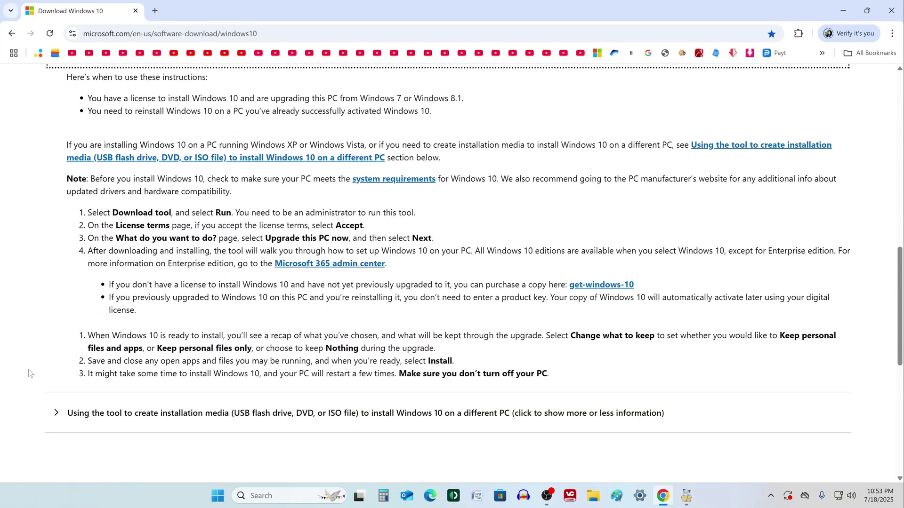
scroll(28, 372, "up", 6)
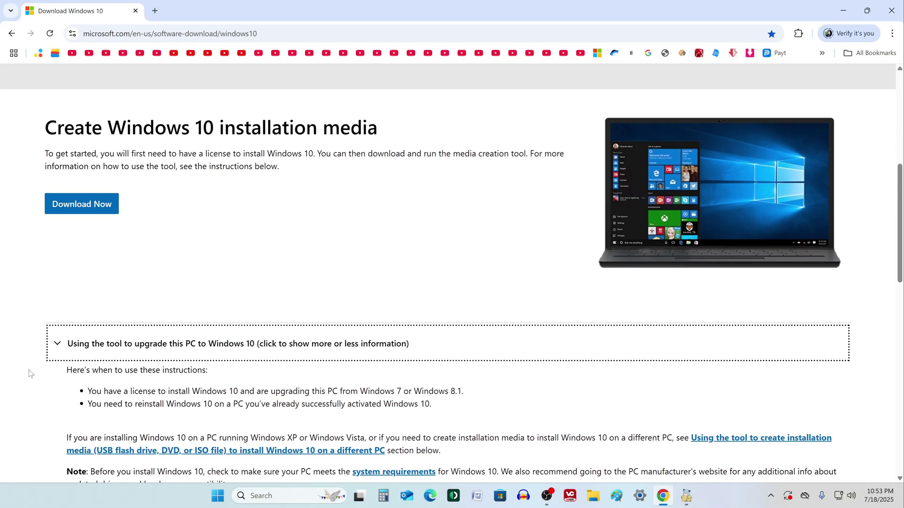
left_click(58, 345)
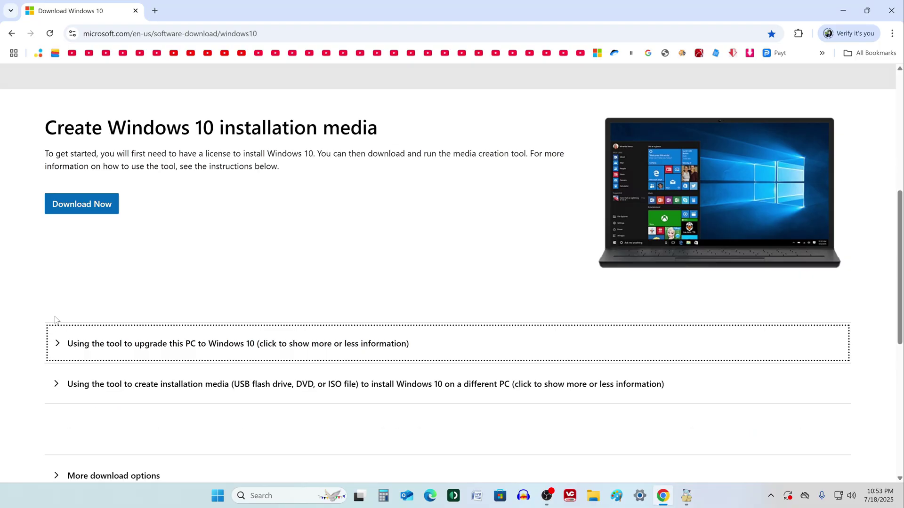
left_click(96, 214)
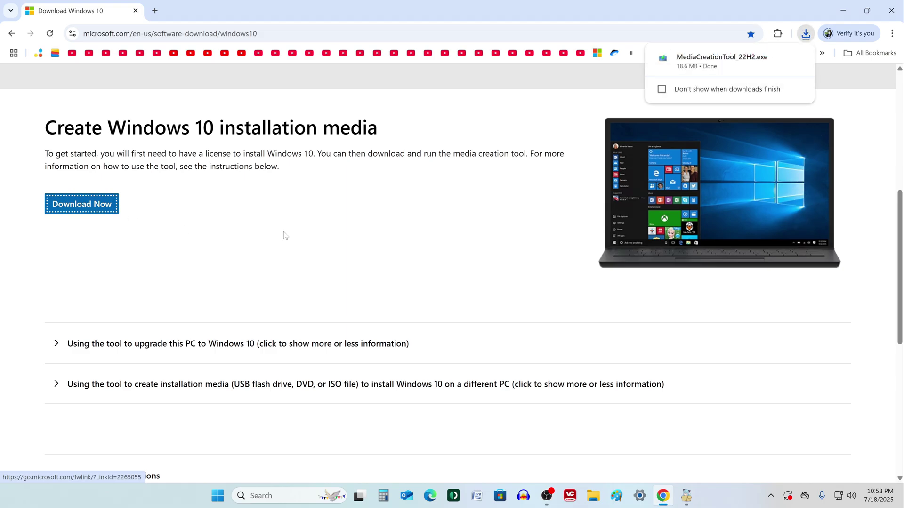
- Close Chrome and run MediaCreationTool_22H2 from the Downloads folder
left_click(885, 17)
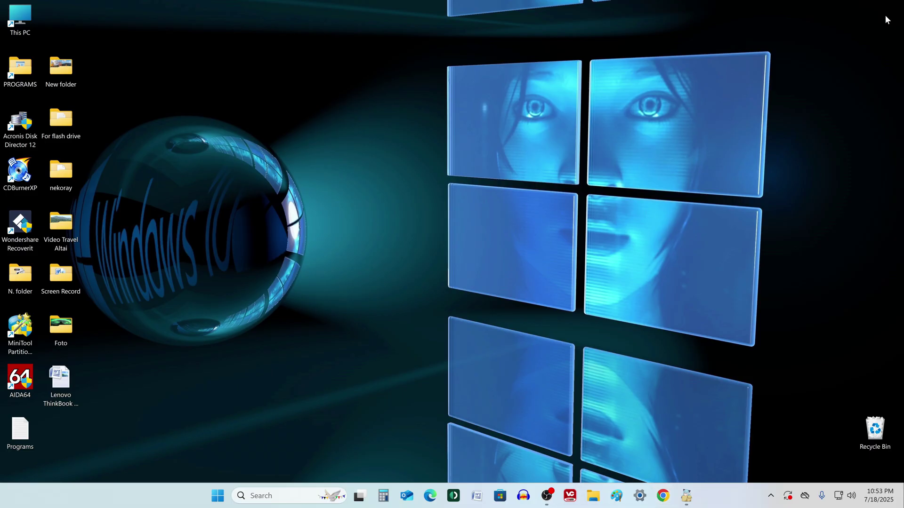
left_click(593, 495)
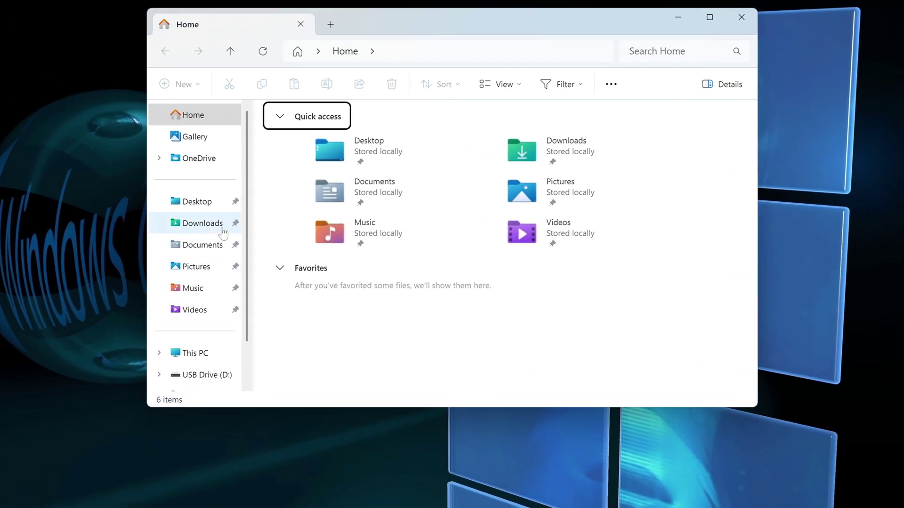
left_click(224, 231)
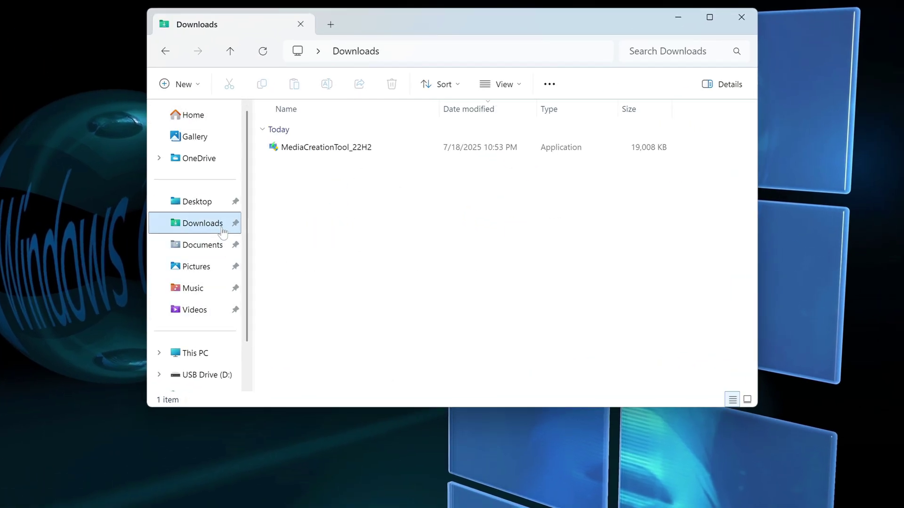
double_click(330, 149)
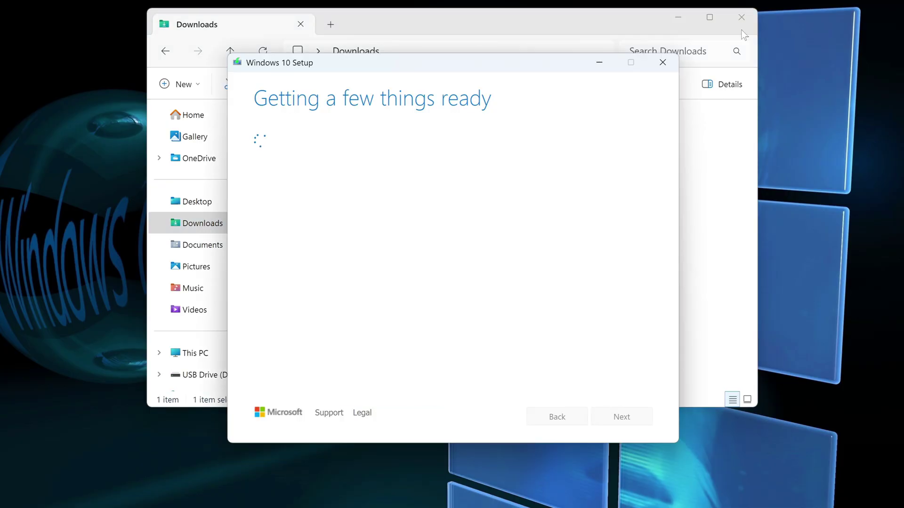
- Accept the license terms and choose to create installation media for another PC
left_click(741, 18)
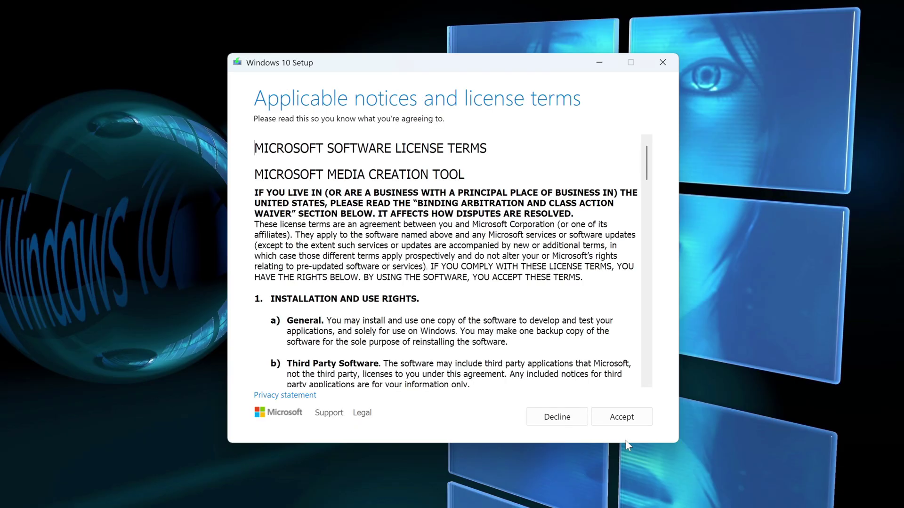
left_click(608, 423)
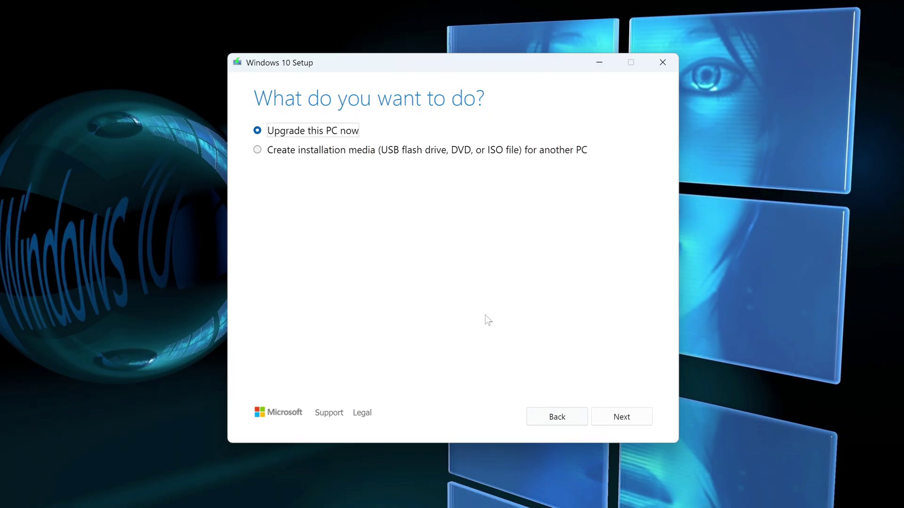
left_click(258, 151)
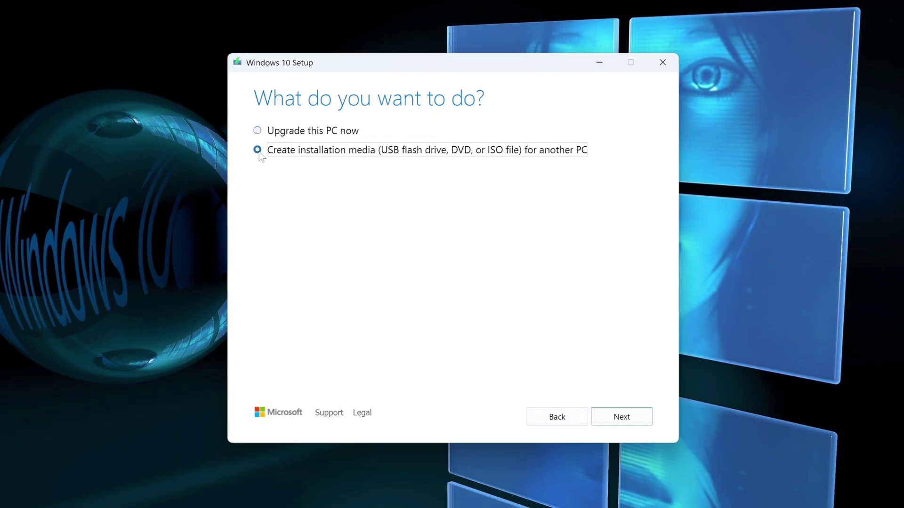
left_click(599, 417)
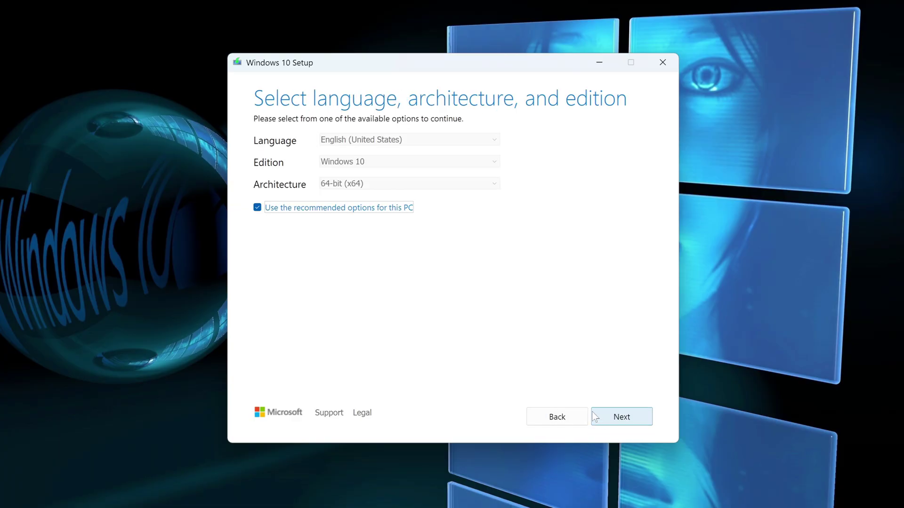
- Untick the recommended options and keep English (United States), Windows 10, 64-bit
left_click(259, 212)
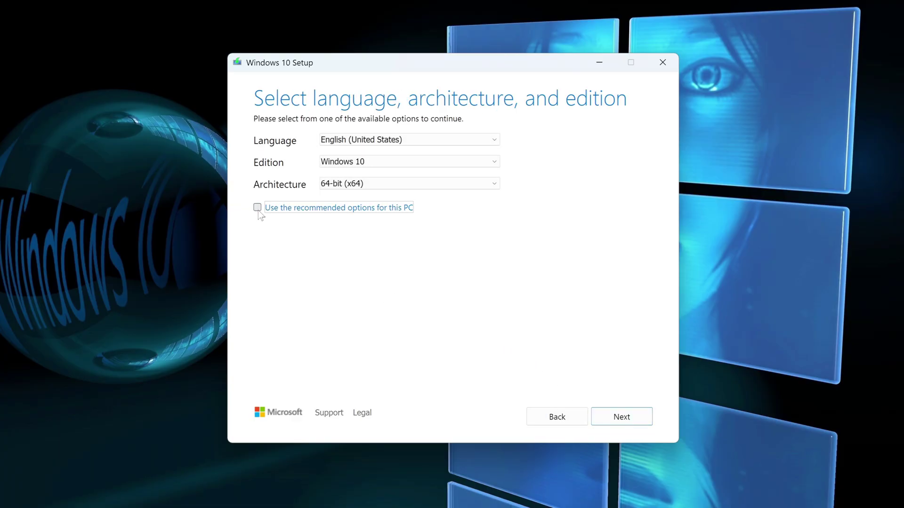
left_click(476, 139)
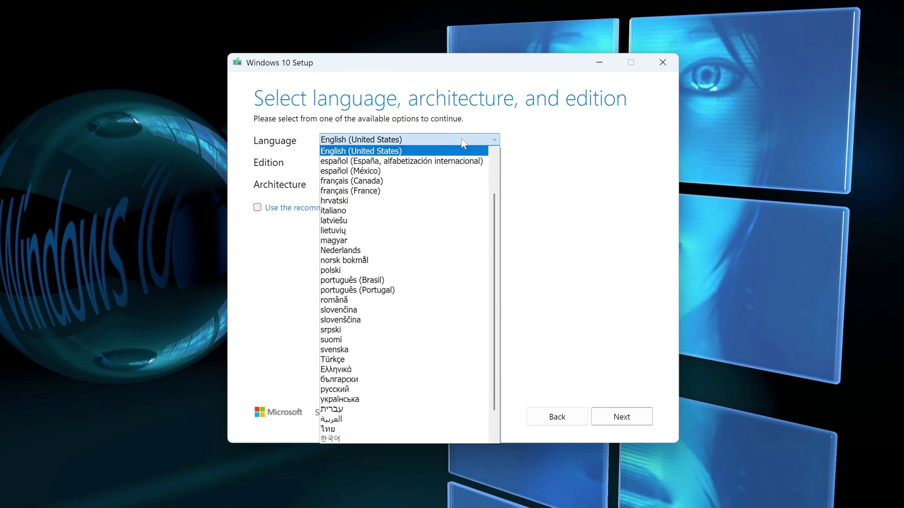
left_click(561, 145)
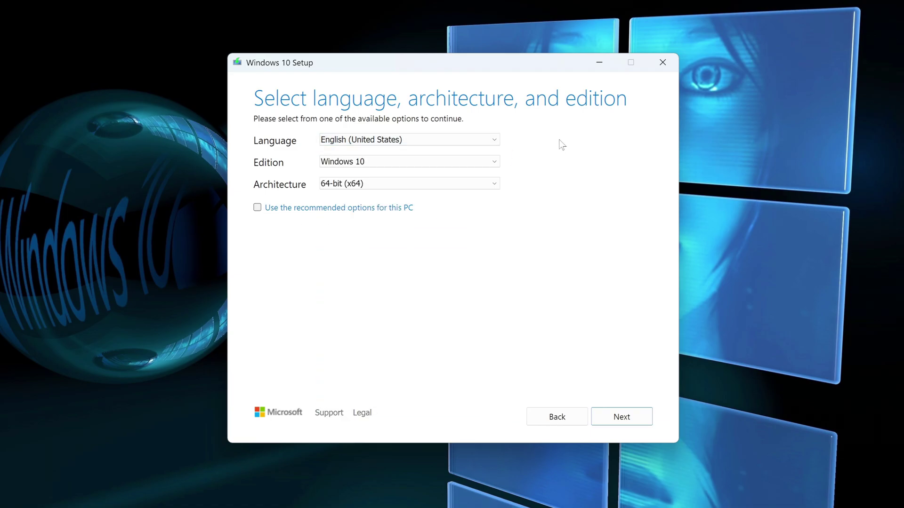
left_click(600, 420)
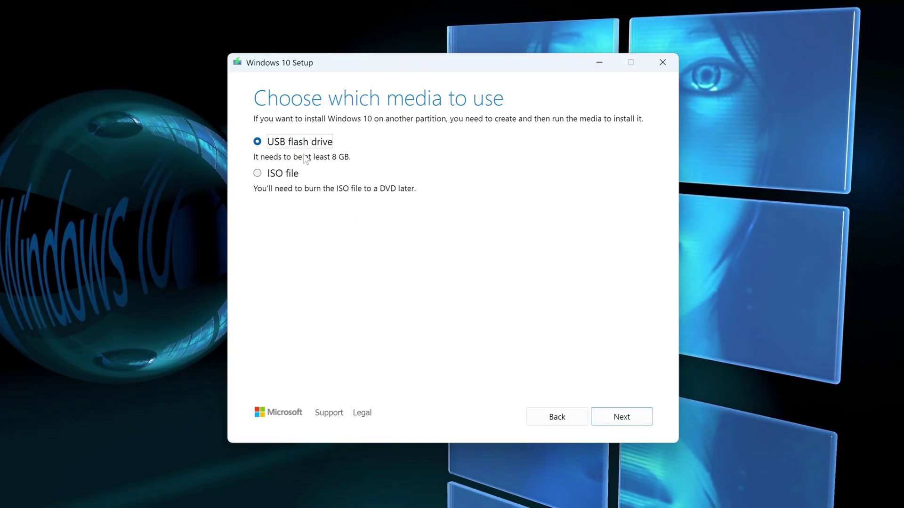
- Write Windows 10 to the D: USB flash drive and close the finished tool
left_click(597, 426)
left_click(296, 168)
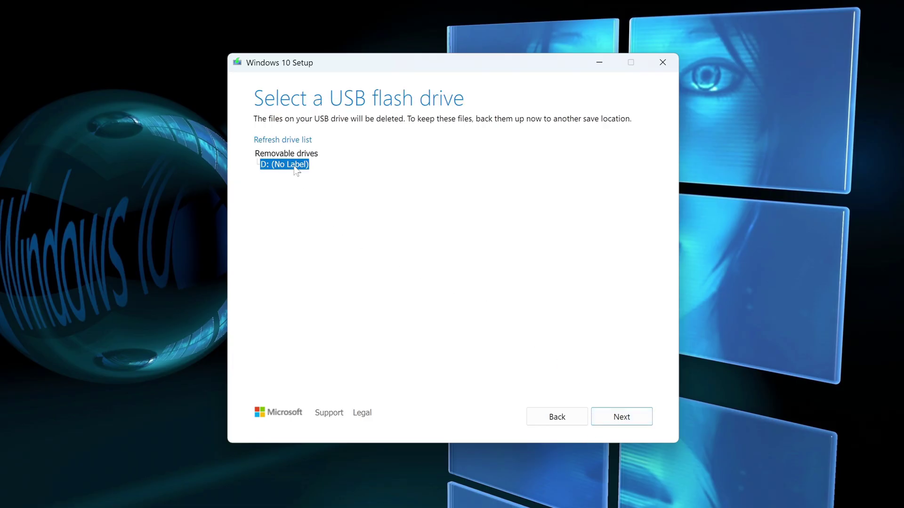
left_click(605, 418)
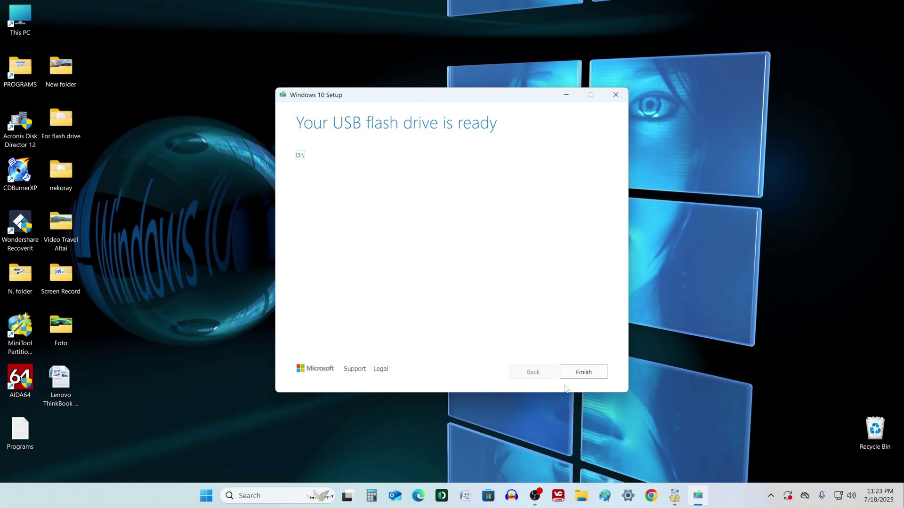
left_click(572, 377)
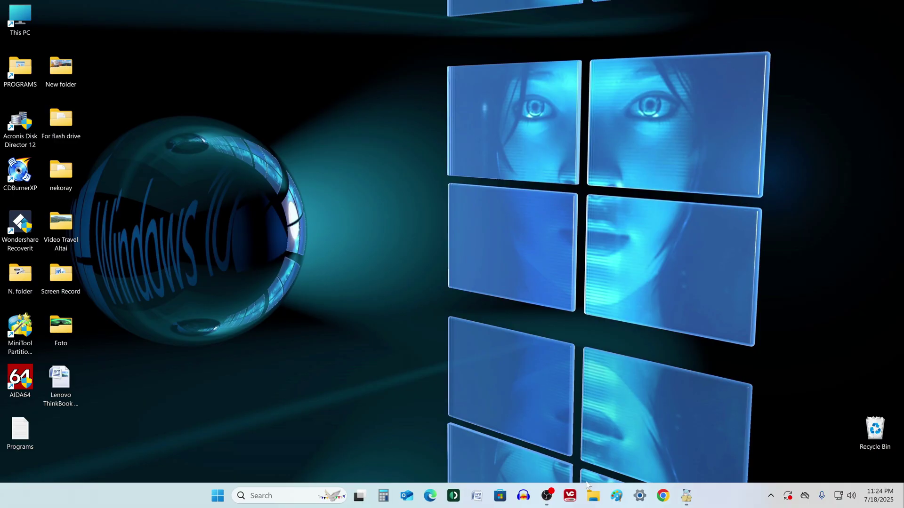
- Confirm ESD-USB (D:) holds boot, efi, sources, support and setup files, then close Explorer
left_click(592, 496)
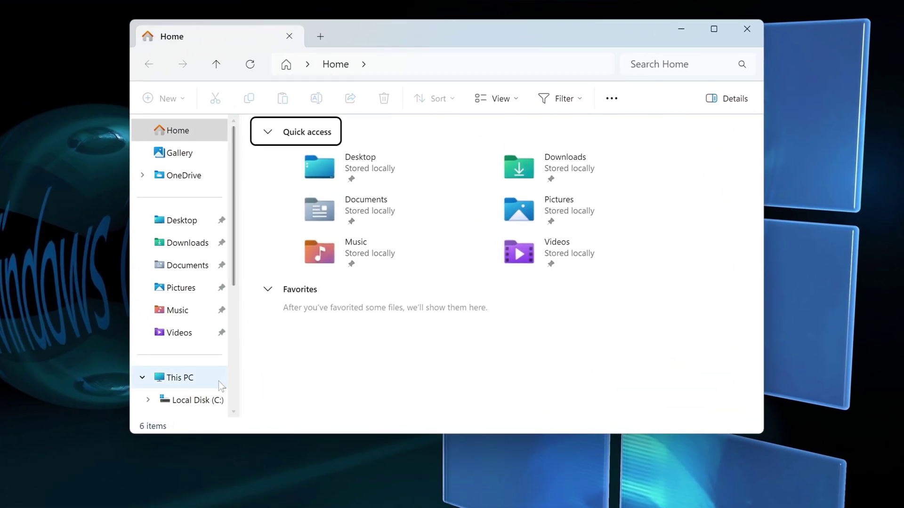
left_click(218, 381)
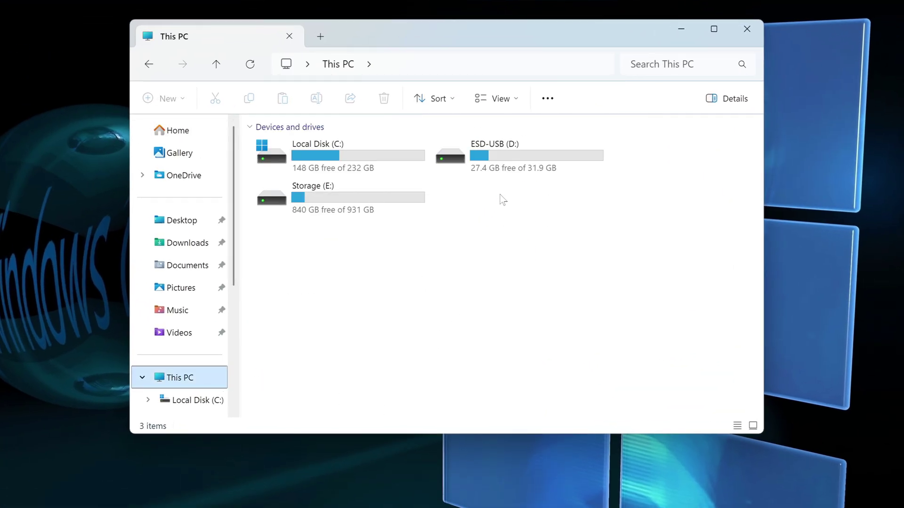
double_click(510, 170)
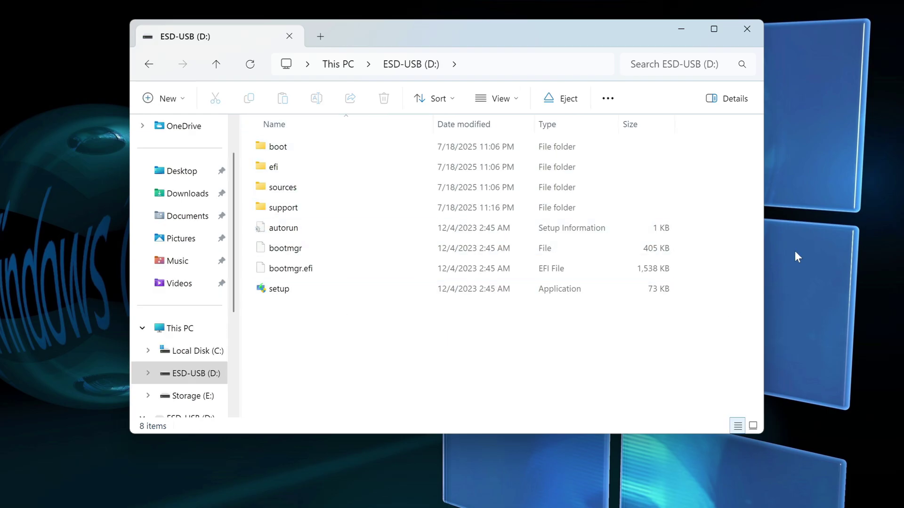
left_click(747, 29)
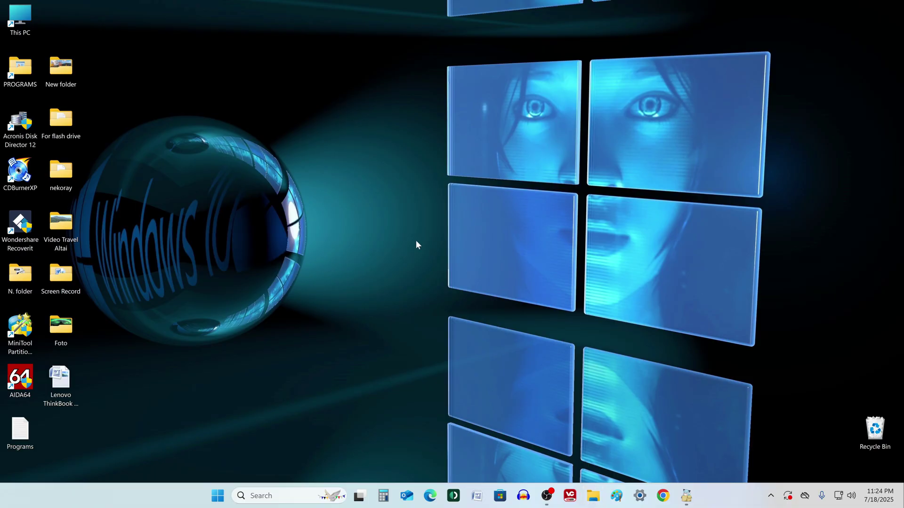
- Restart Windows 11 via Start's context menu, Shut down or sign out
right_click(218, 495)
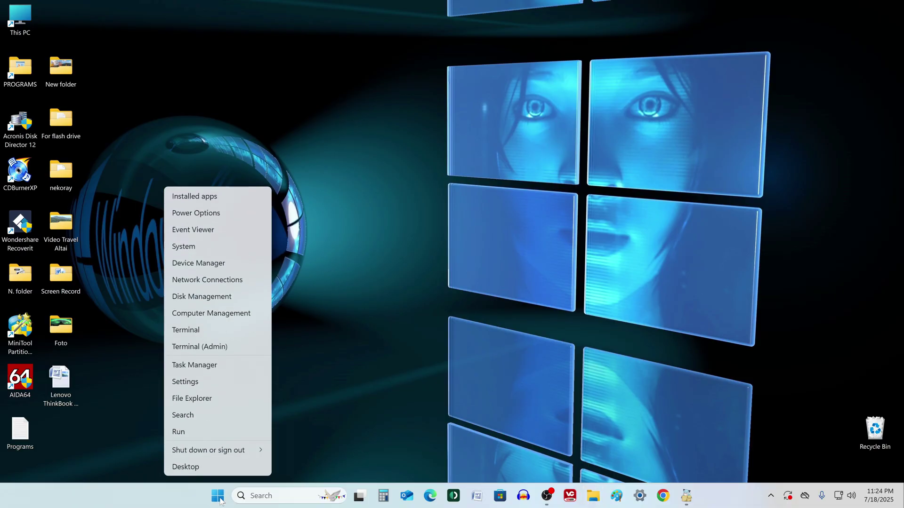
mouse_move(228, 453)
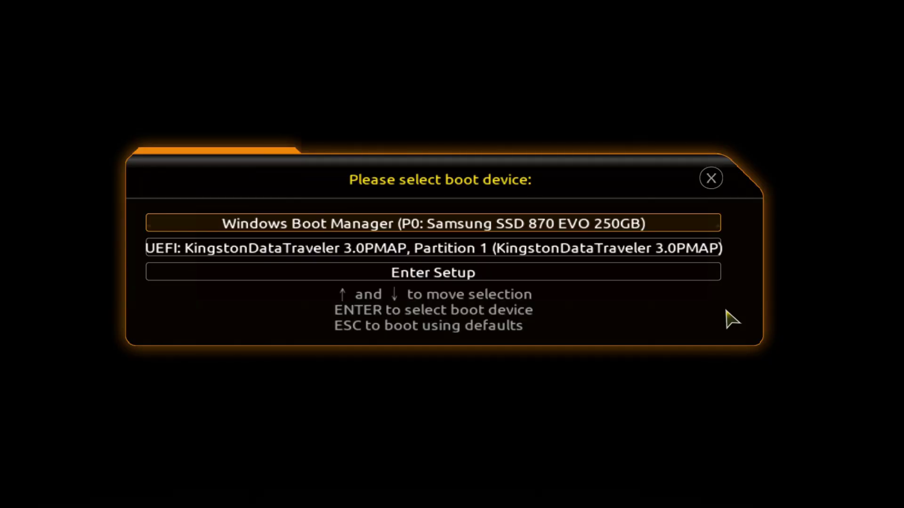
- Boot from the UEFI Kingston DataTraveler USB flash drive
key("Down")
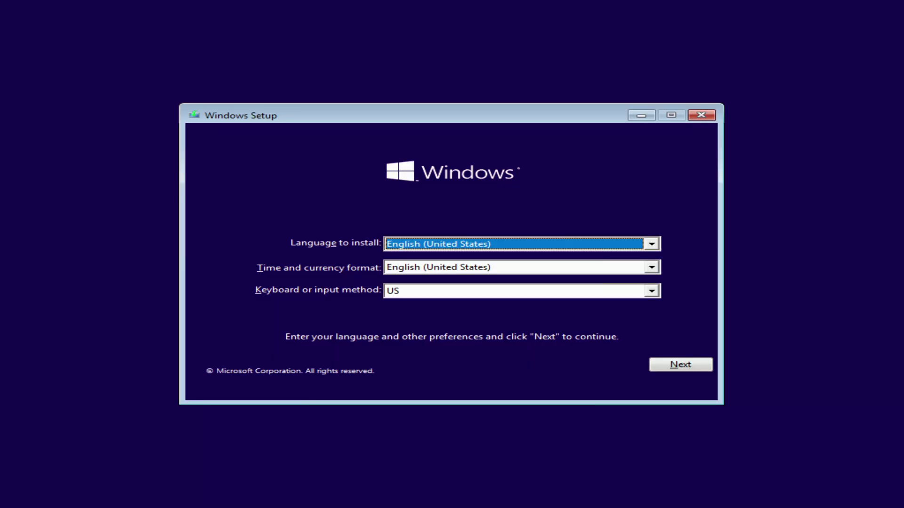
- Keep English (United States) settings, start the install, and skip the product key
left_click(658, 367)
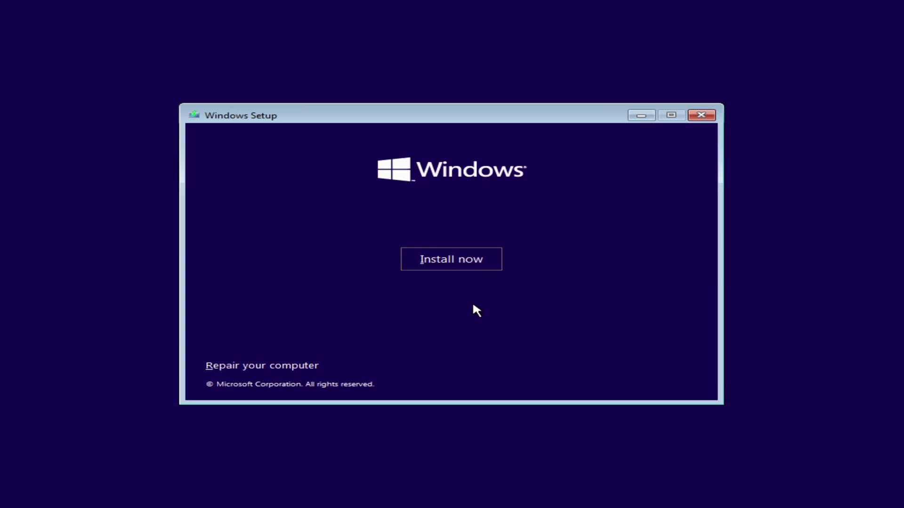
left_click(455, 261)
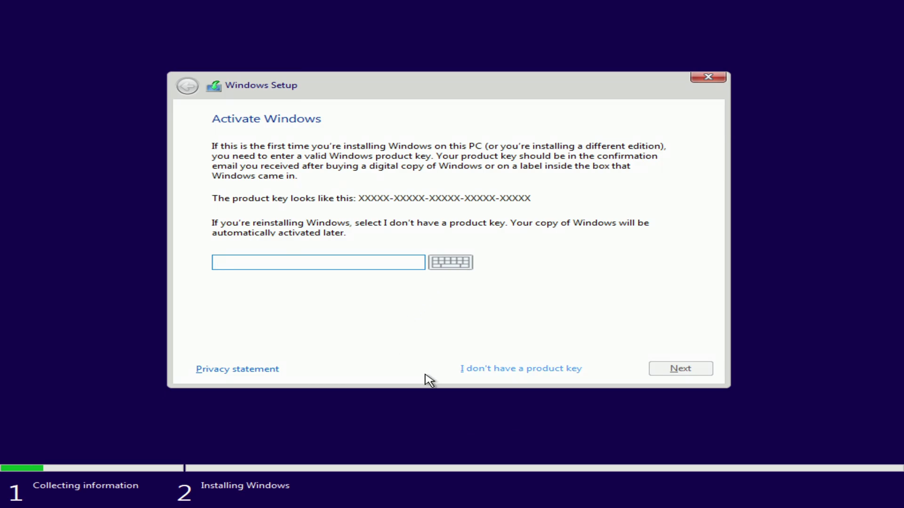
left_click(511, 371)
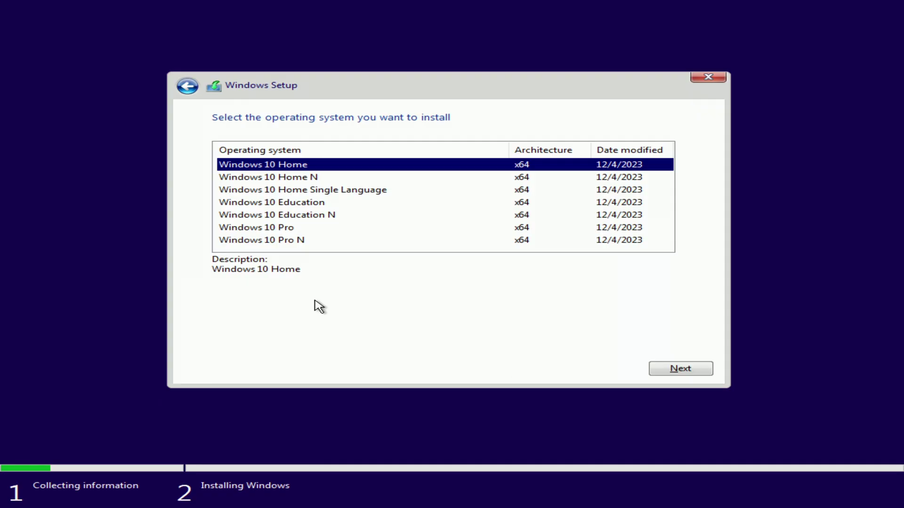
- Choose Windows 10 Pro as the edition and accept the license terms
left_click(275, 232)
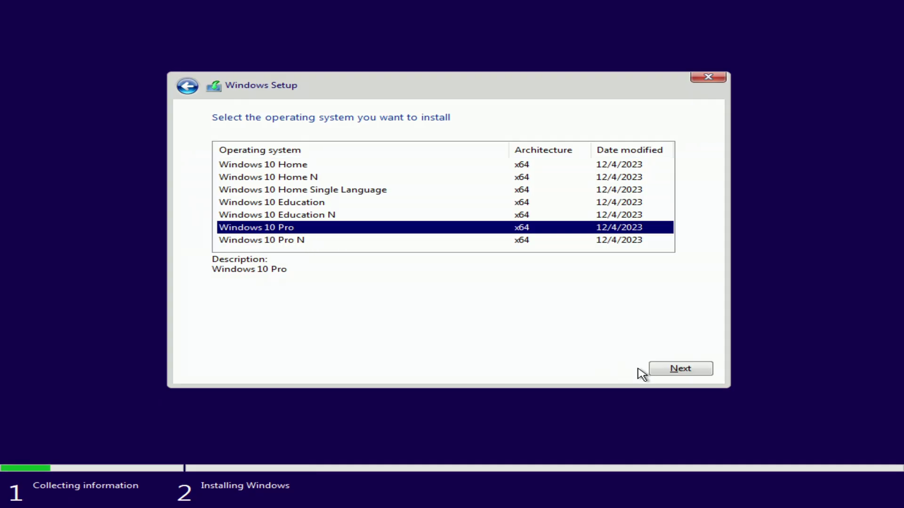
left_click(658, 370)
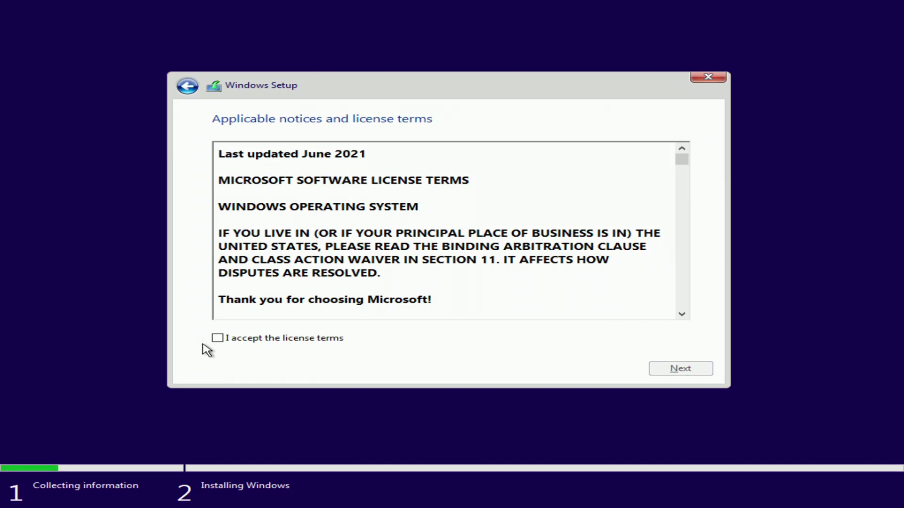
left_click(218, 339)
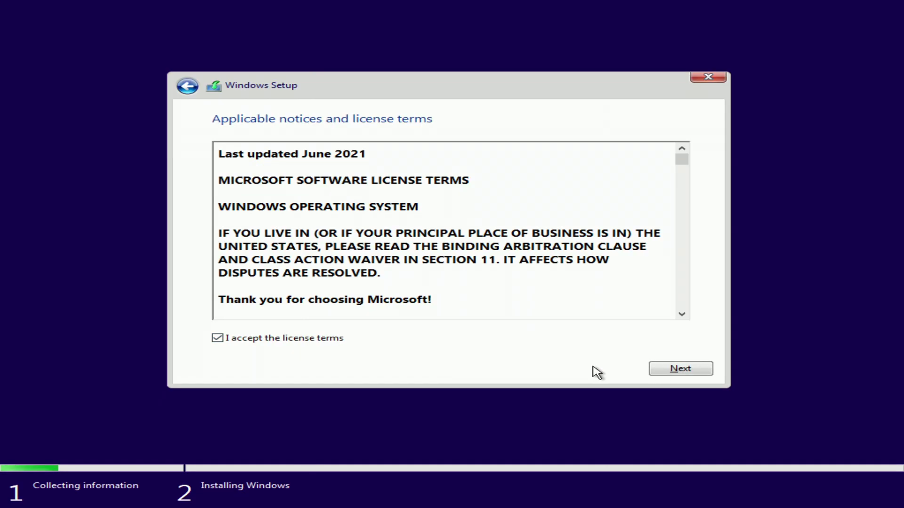
left_click(658, 373)
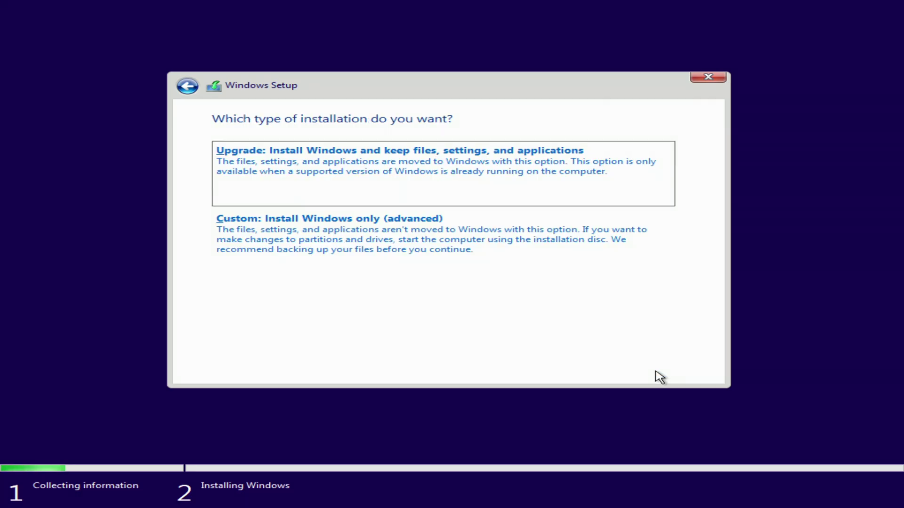
- Custom-install Windows onto Drive 0 Partition 3, accepting the move of old files to Windows.old
left_click(383, 247)
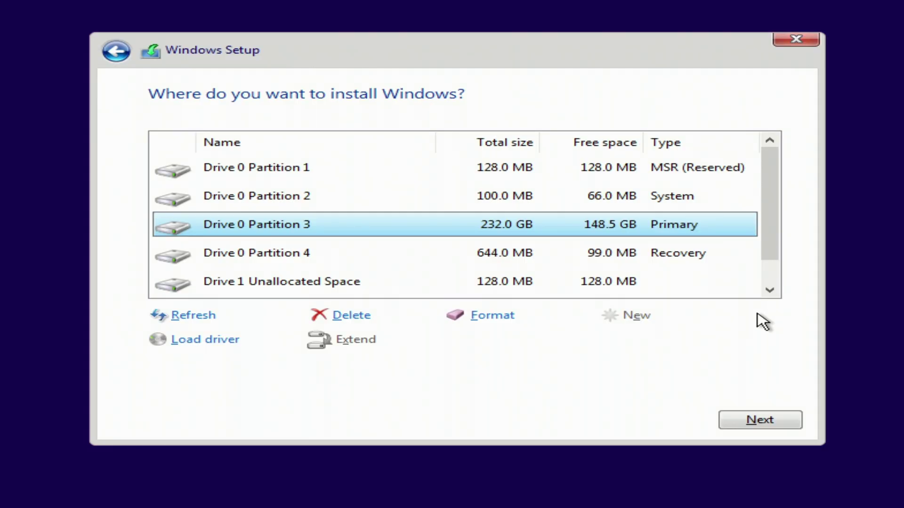
scroll(772, 261, "down", 1)
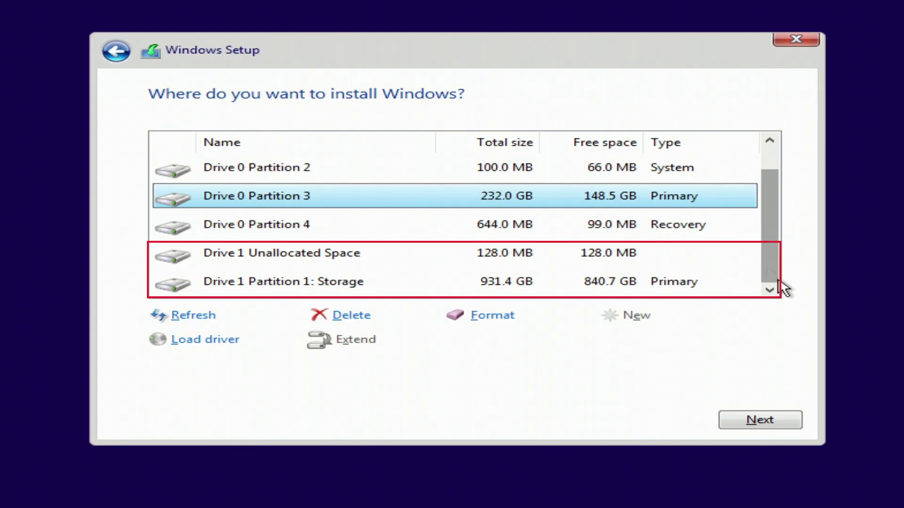
scroll(769, 215, "up", 1)
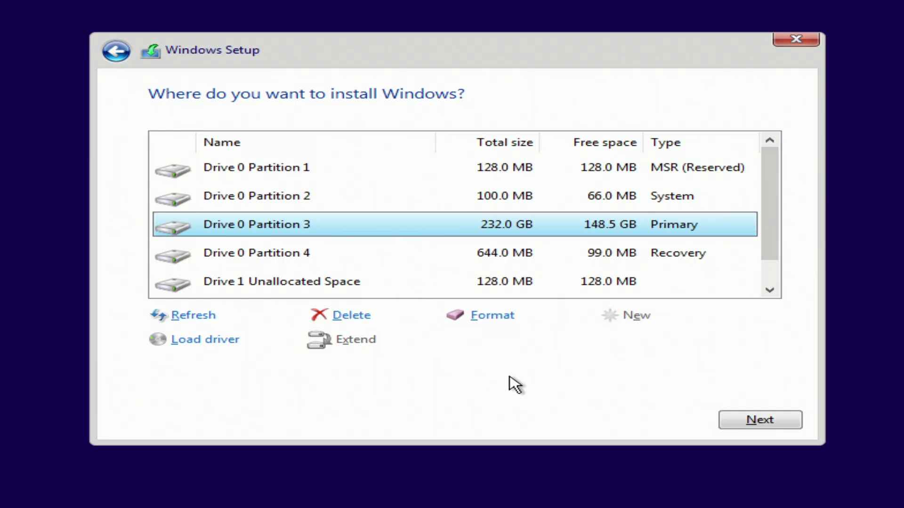
left_click(733, 425)
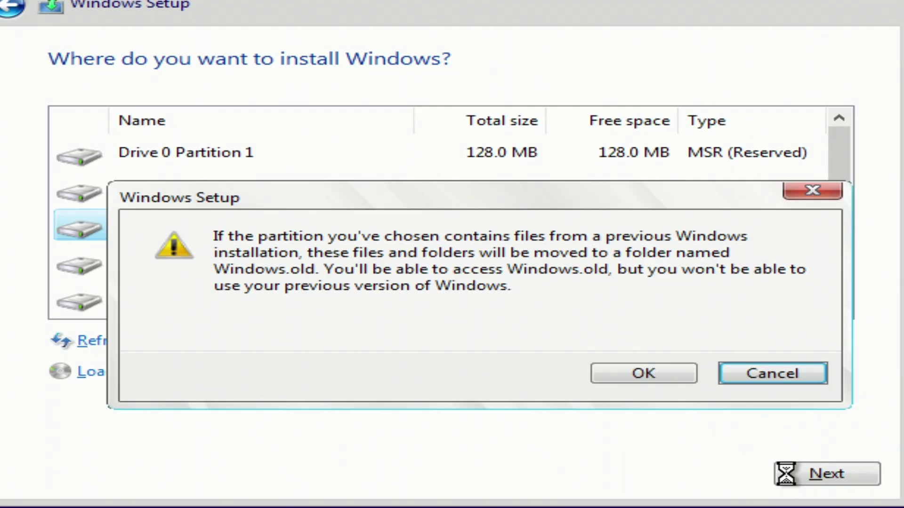
left_click(662, 381)
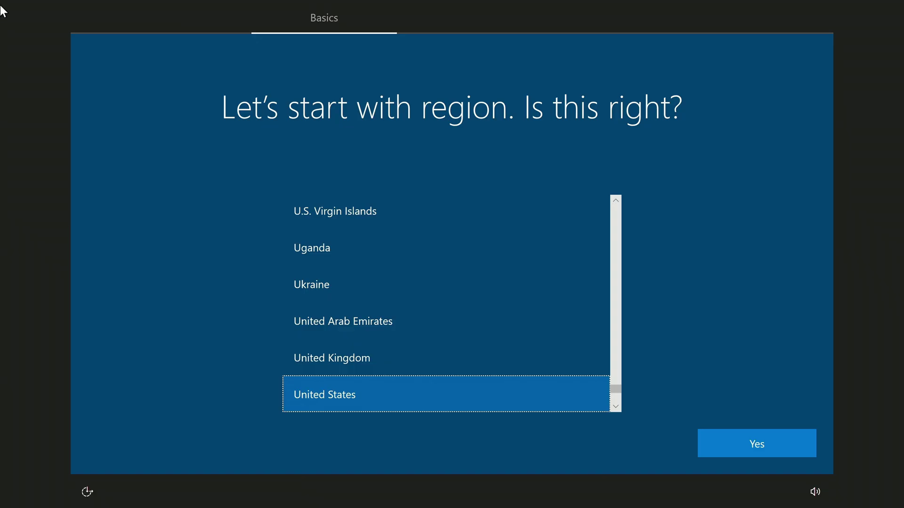
- Confirm United States region and US keyboard layout, skipping a second layout
left_click(733, 451)
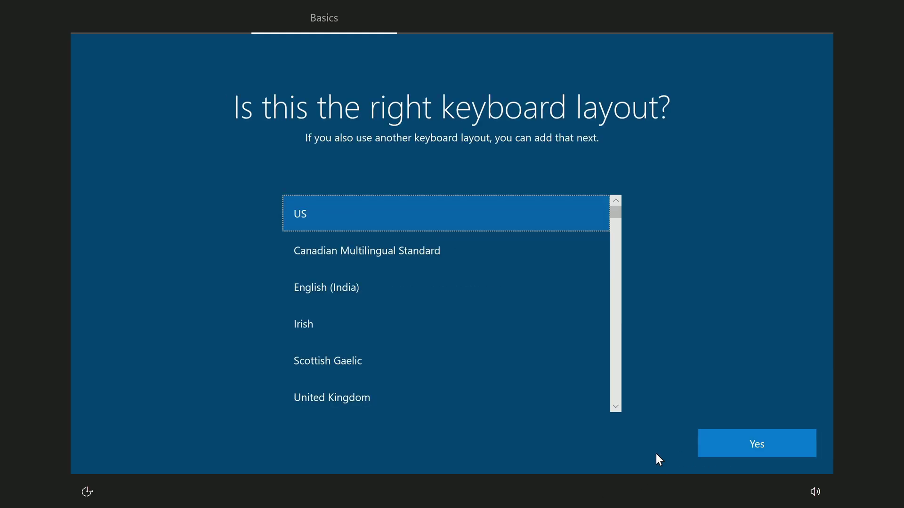
left_click(716, 446)
left_click(718, 447)
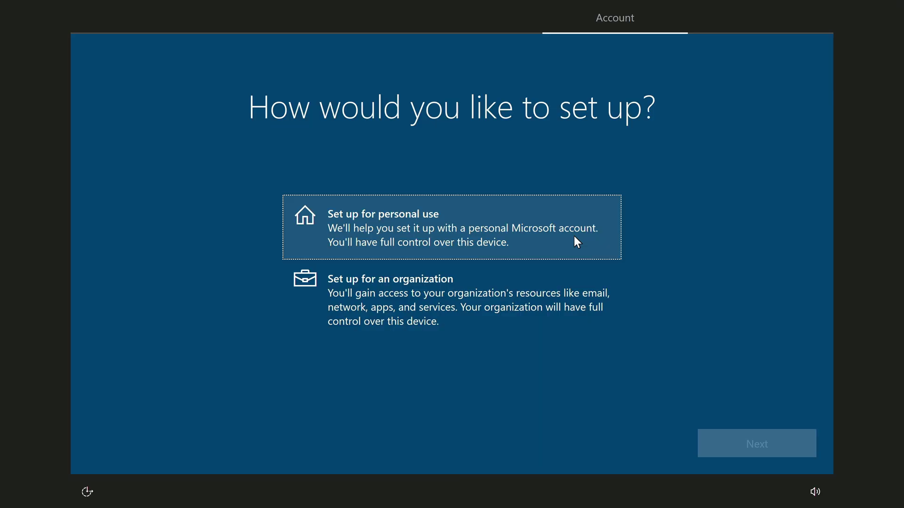
- Set up for personal use with an offline limited account, entering a user name and no password
left_click(574, 237)
left_click(718, 456)
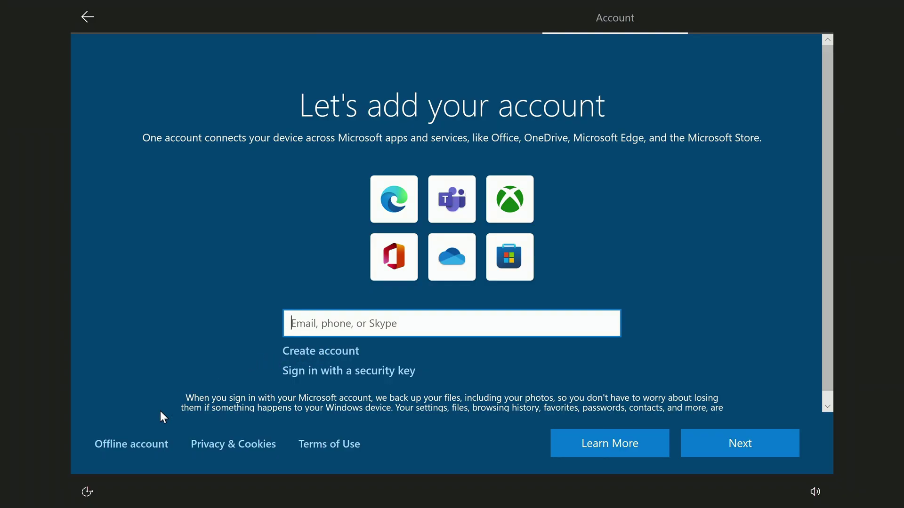
left_click(136, 442)
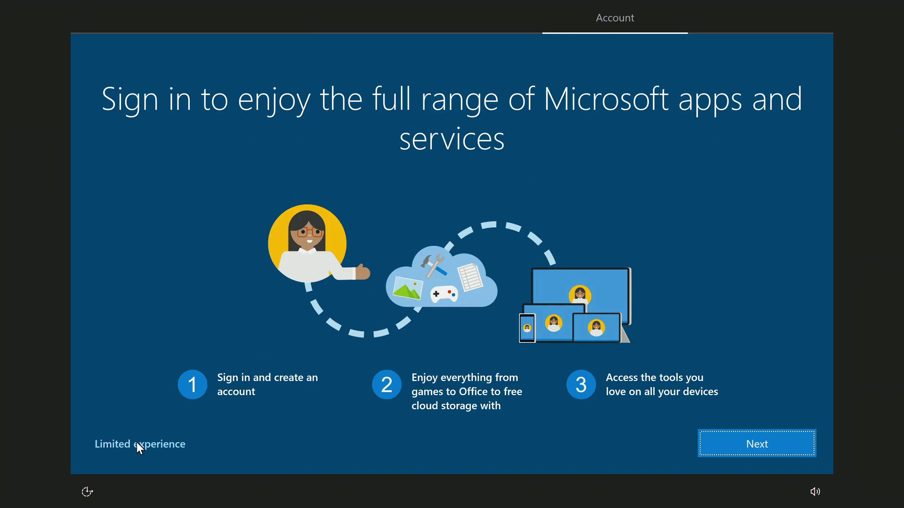
left_click(138, 445)
type("Malik")
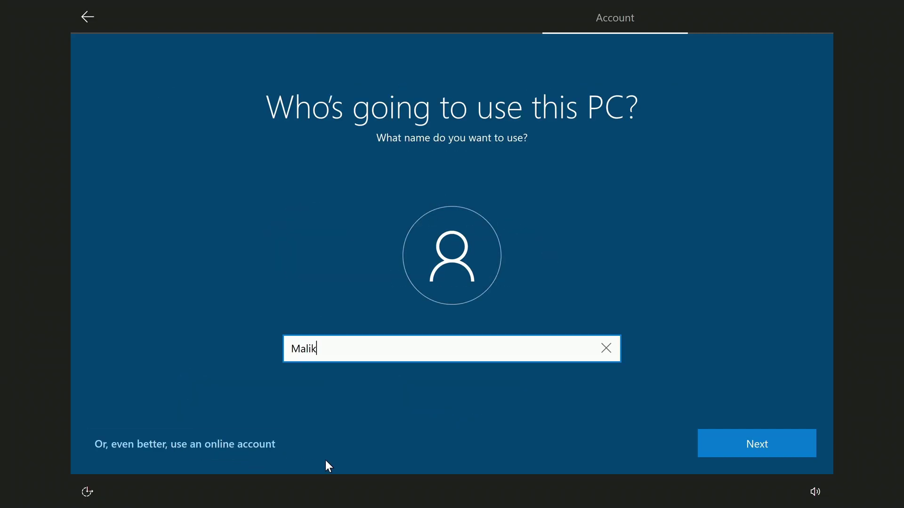
left_click(706, 447)
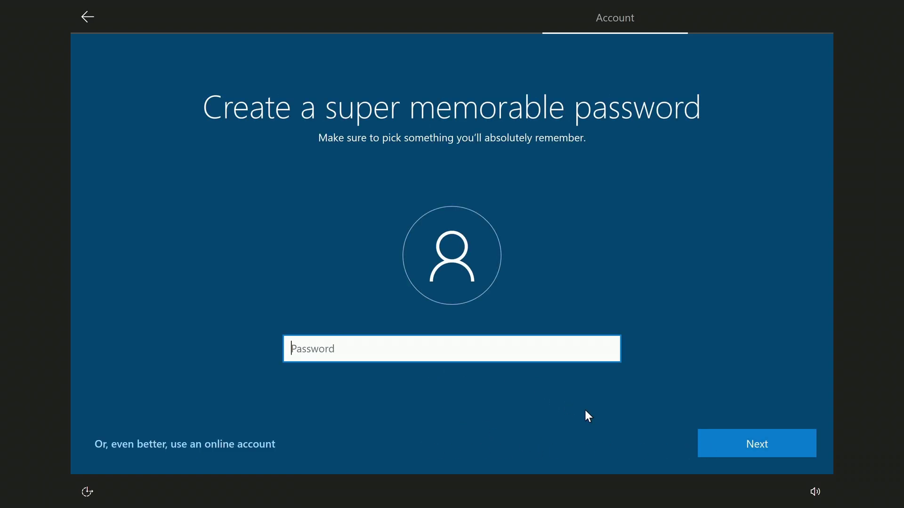
left_click(716, 445)
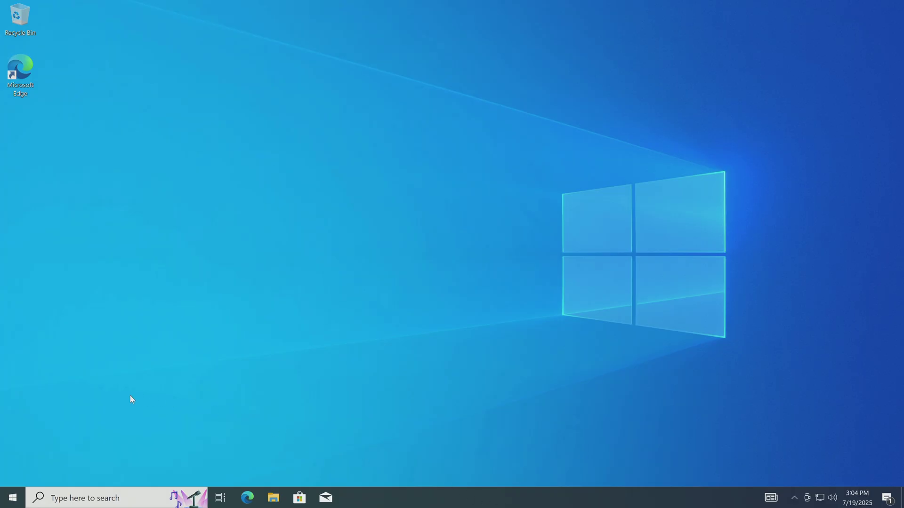
left_click(12, 497)
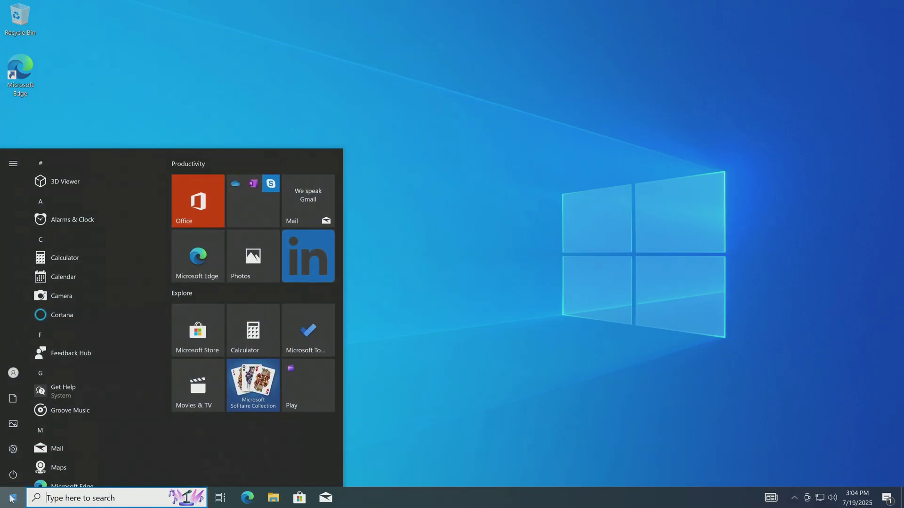
mouse_move(13, 466)
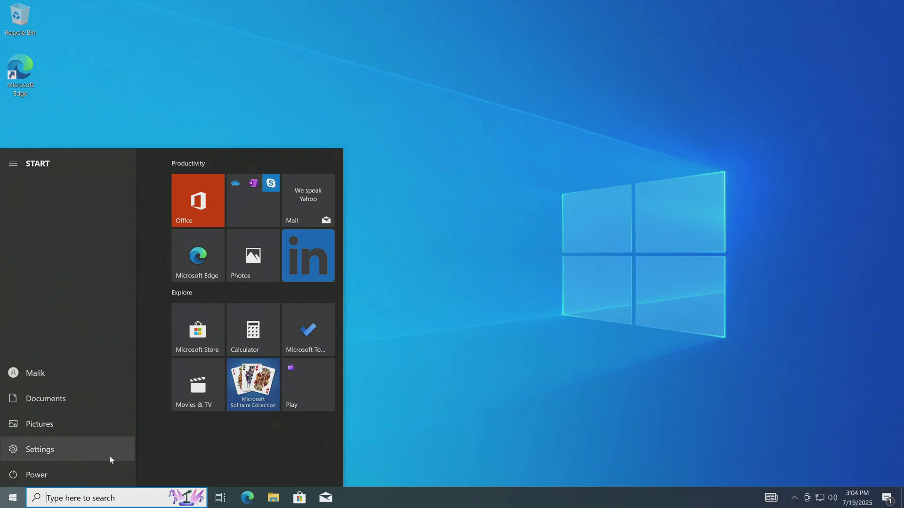
left_click(111, 453)
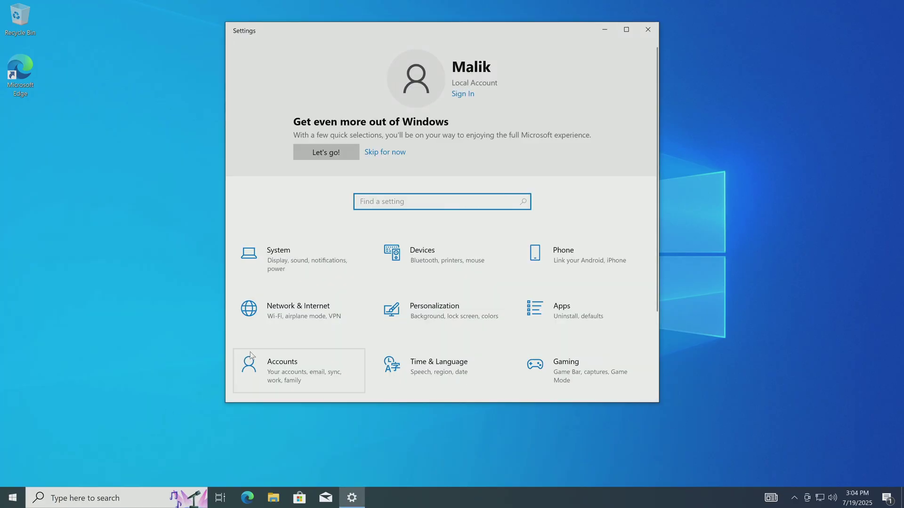
scroll(301, 314, "down", 3)
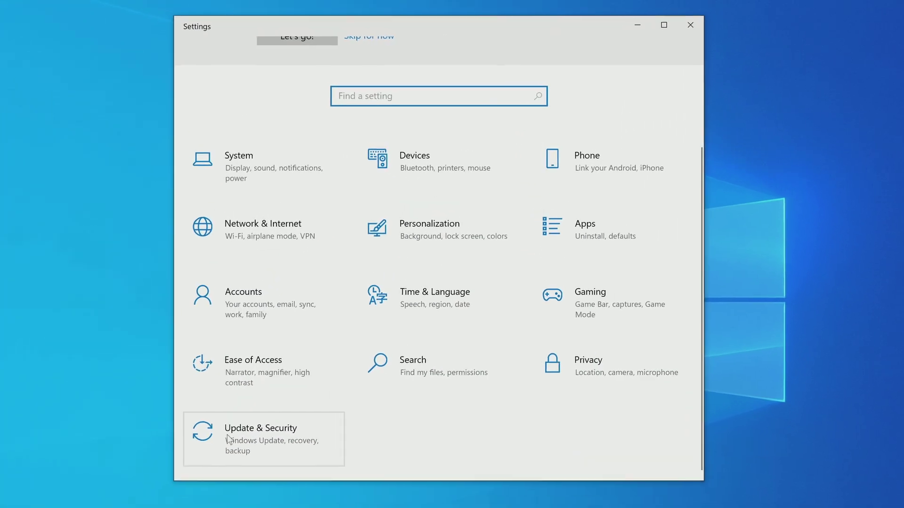
left_click(278, 457)
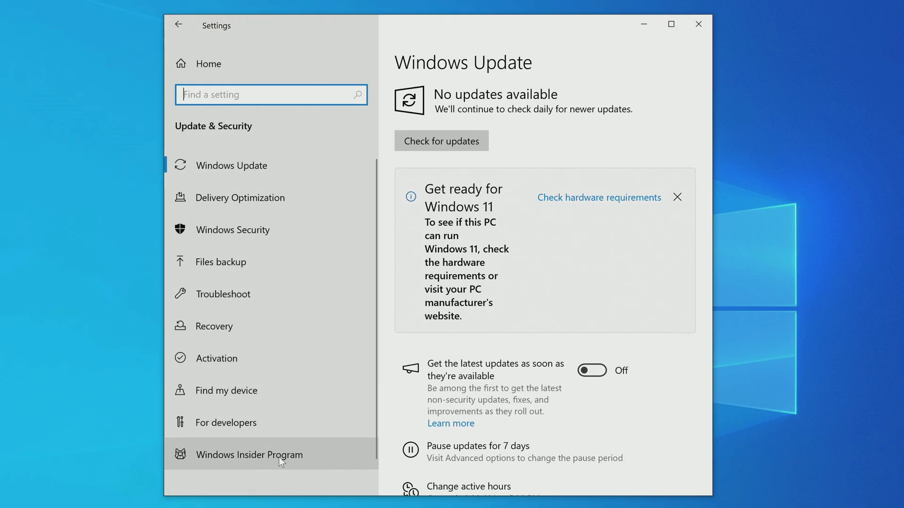
left_click(325, 361)
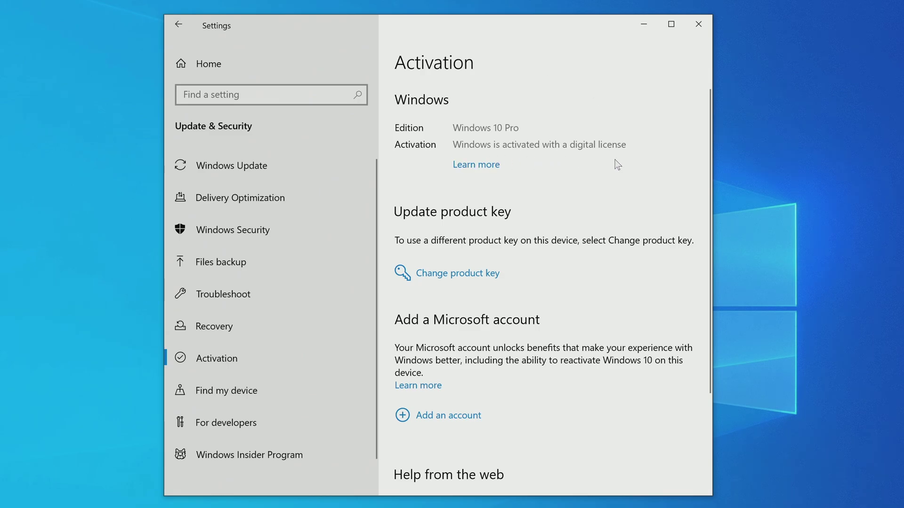
left_click(698, 24)
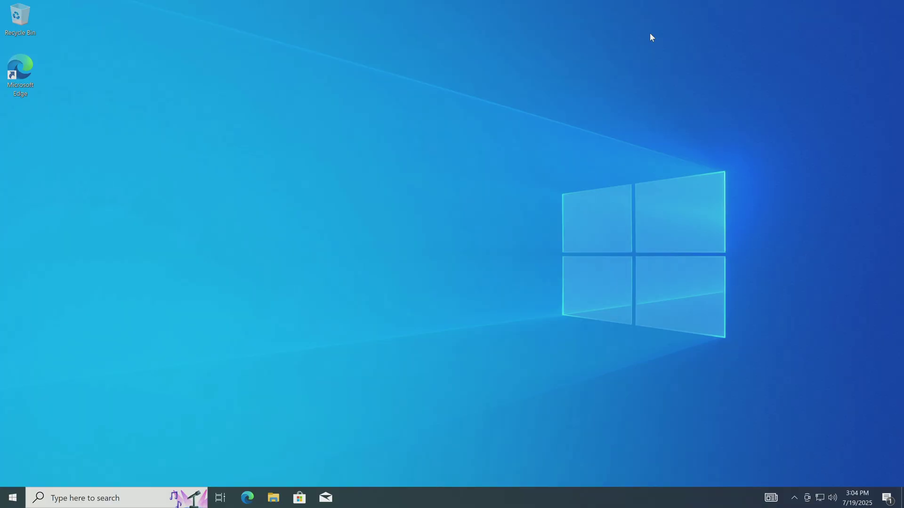
- In File Explorer, browse This PC to Local Disk (C:) and open the Windows.old folder
left_click(273, 498)
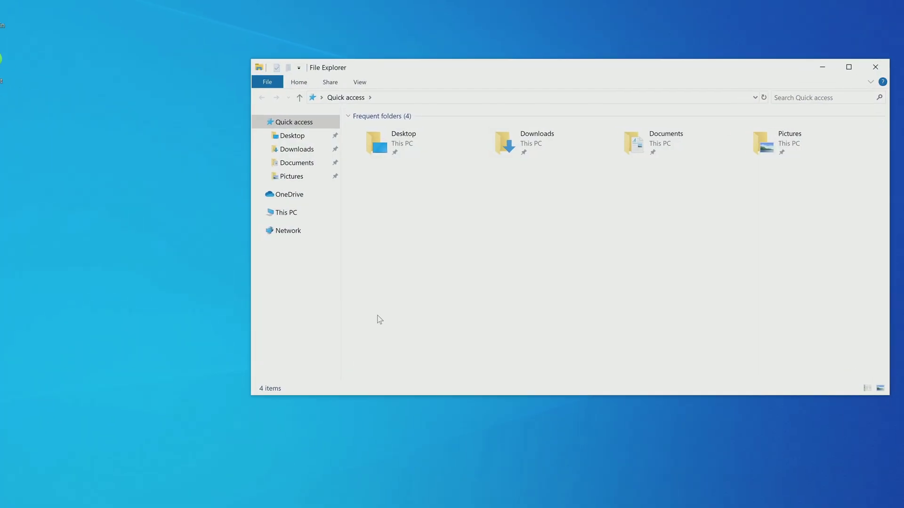
left_click(323, 214)
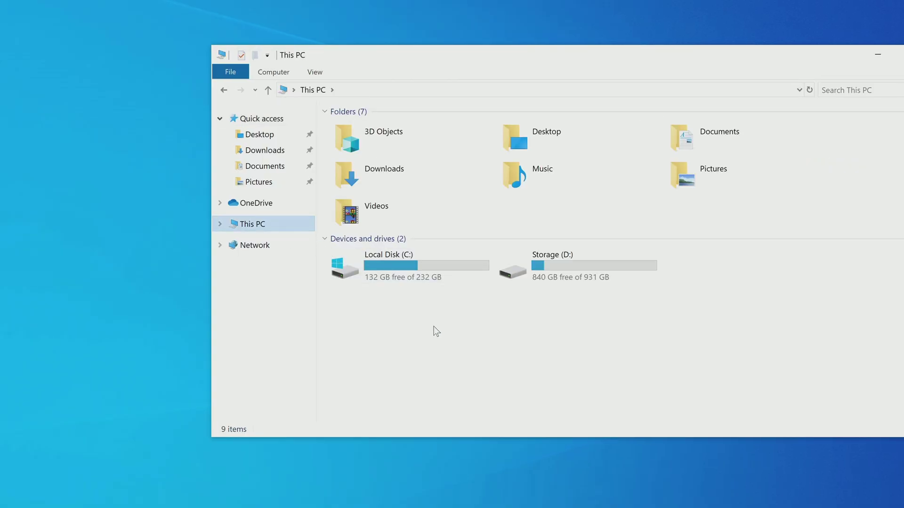
double_click(565, 270)
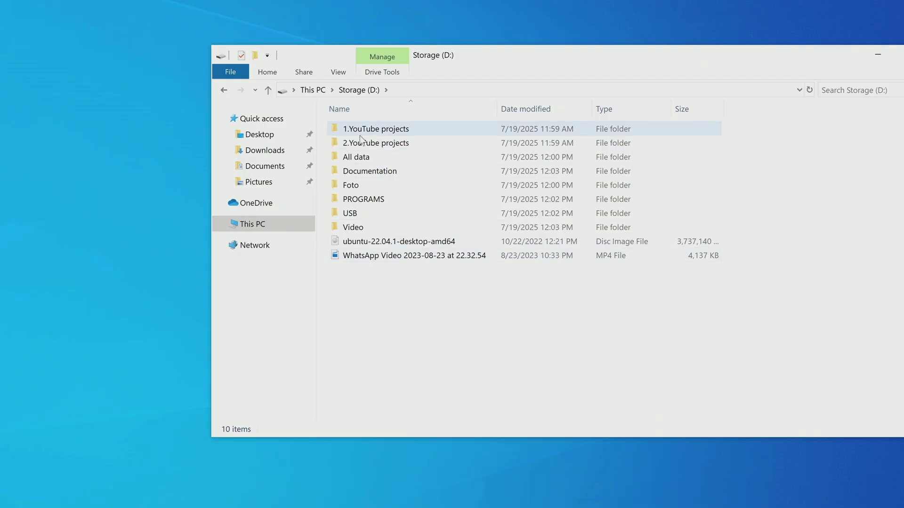
left_click(283, 225)
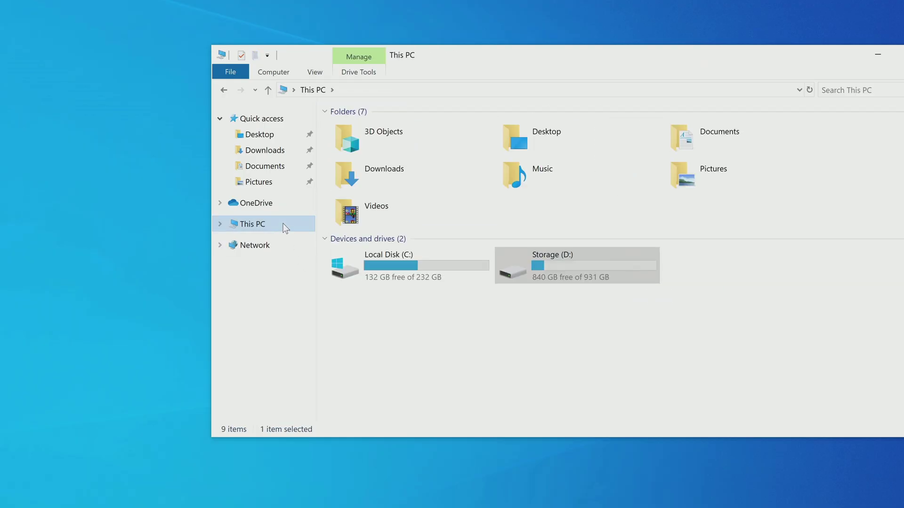
double_click(394, 271)
left_click(368, 214)
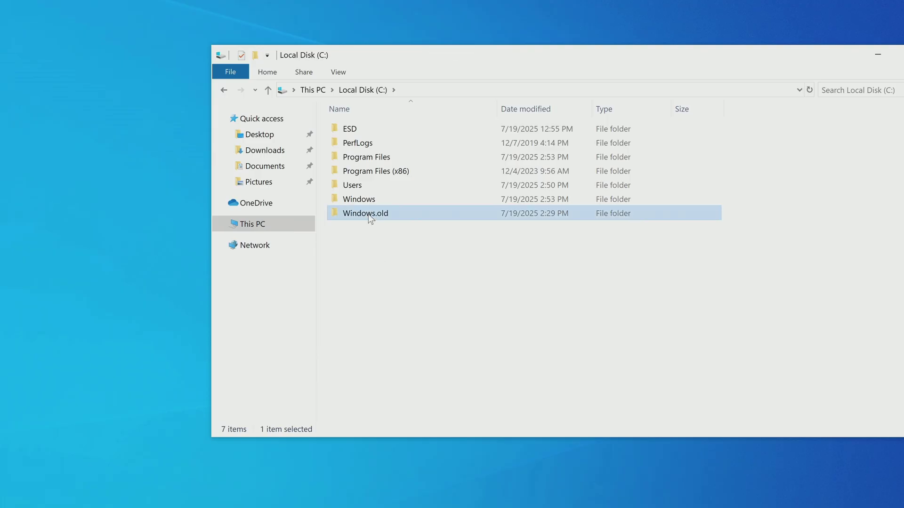
left_click(377, 253)
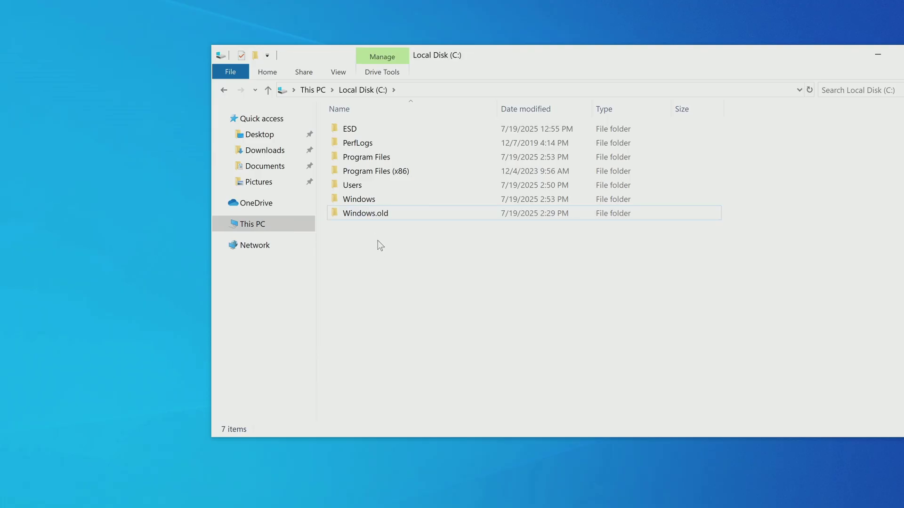
double_click(378, 214)
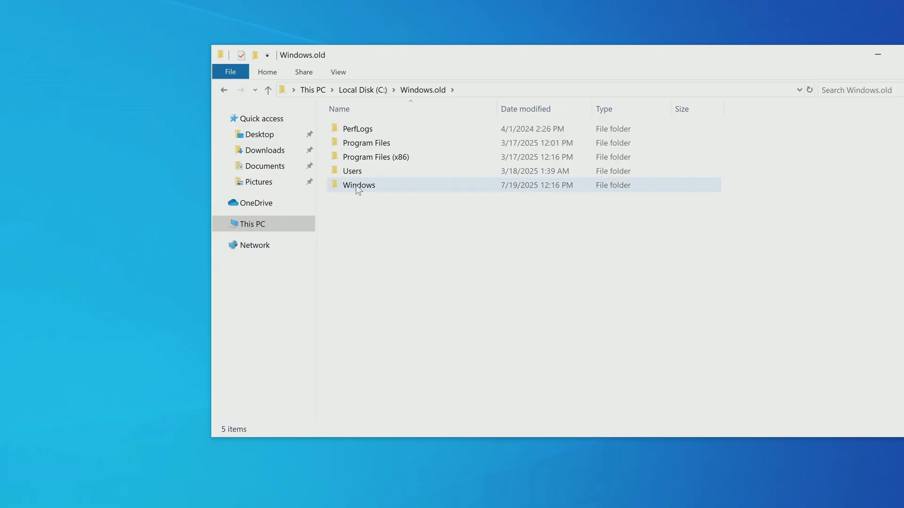
- Open the old user's Desktop under Users and drag Video Travel Altai onto the desktop
double_click(358, 171)
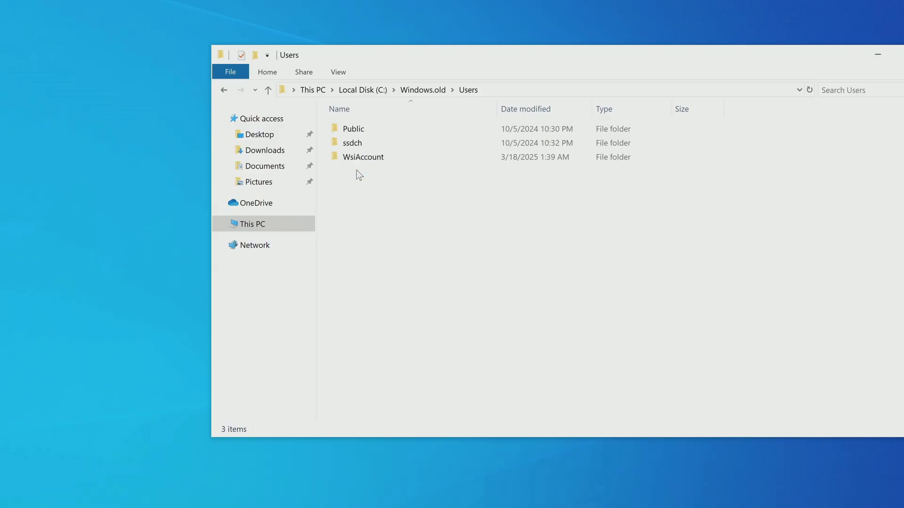
double_click(352, 144)
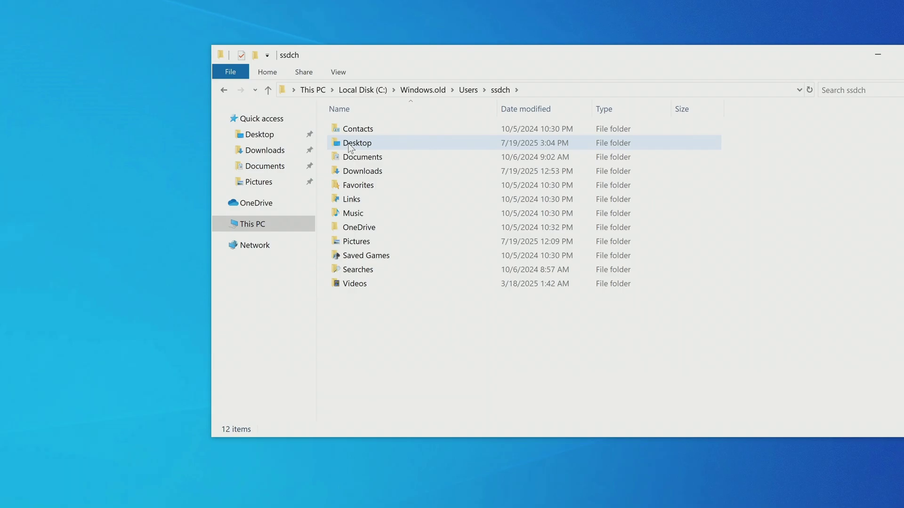
double_click(351, 143)
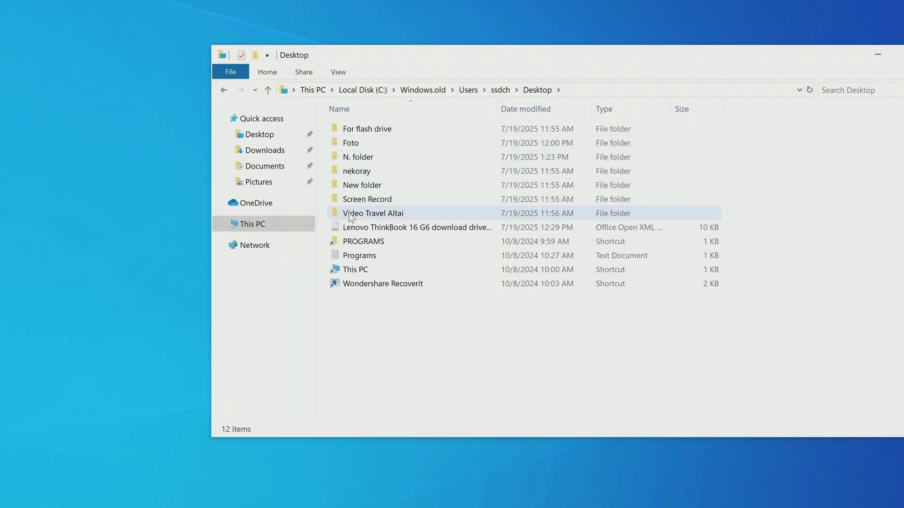
left_click_drag(349, 214, 155, 222)
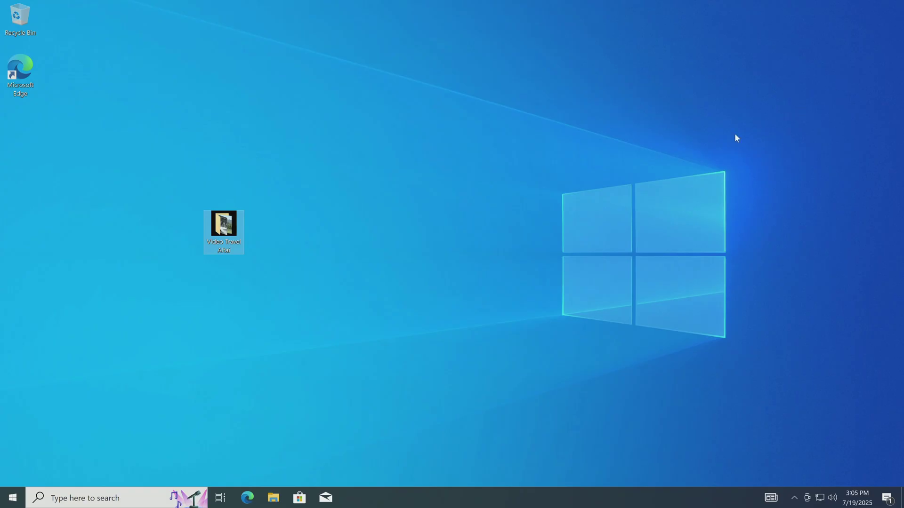
- Open Video Travel Altai, play VID_20210713_130921 in Movies & TV, then close the player
double_click(224, 226)
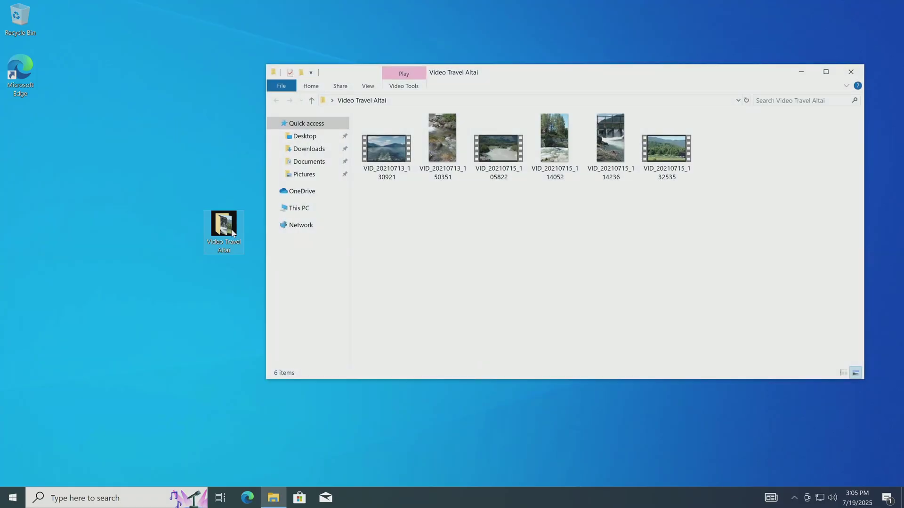
double_click(389, 156)
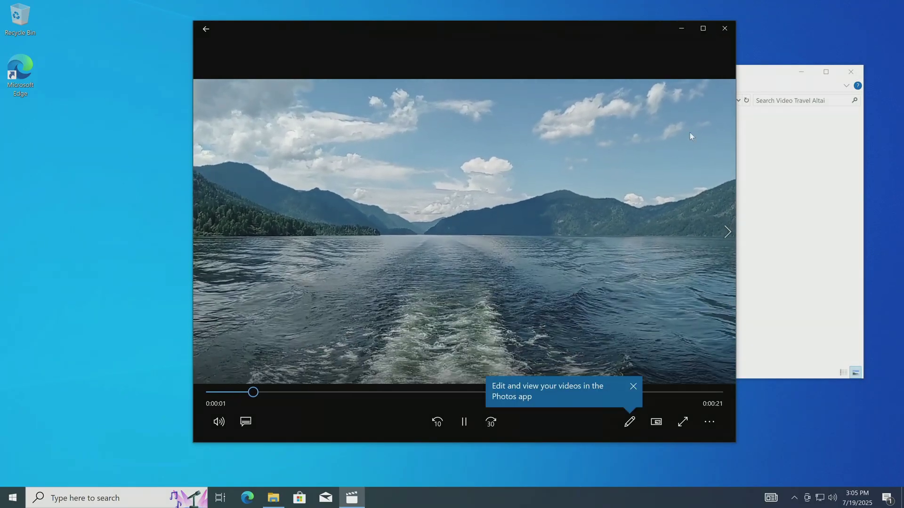
left_click(725, 30)
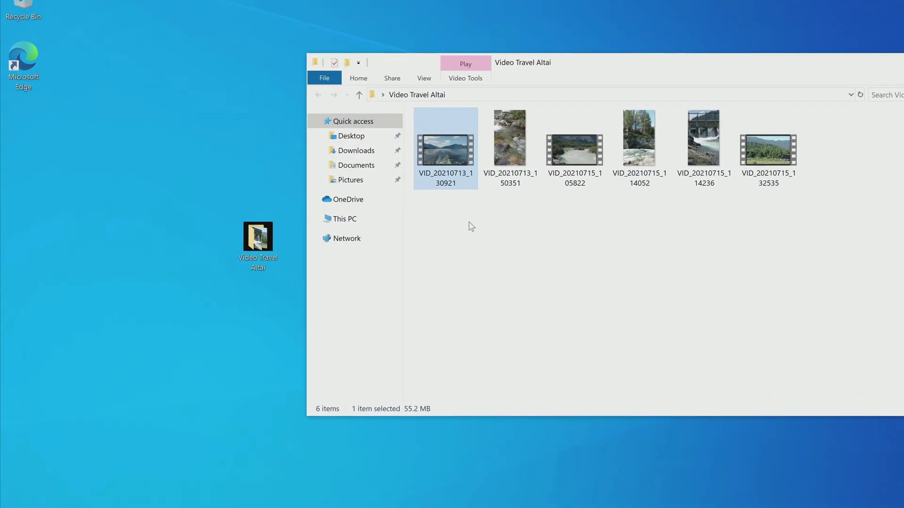
- Navigate to C:\Windows.old\Program Files (x86)\AIDA64 in File Explorer
left_click(403, 227)
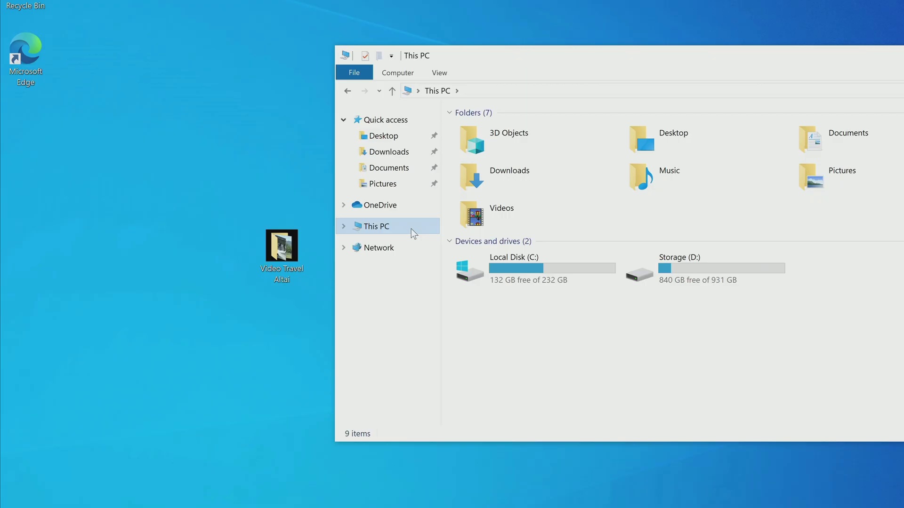
double_click(502, 265)
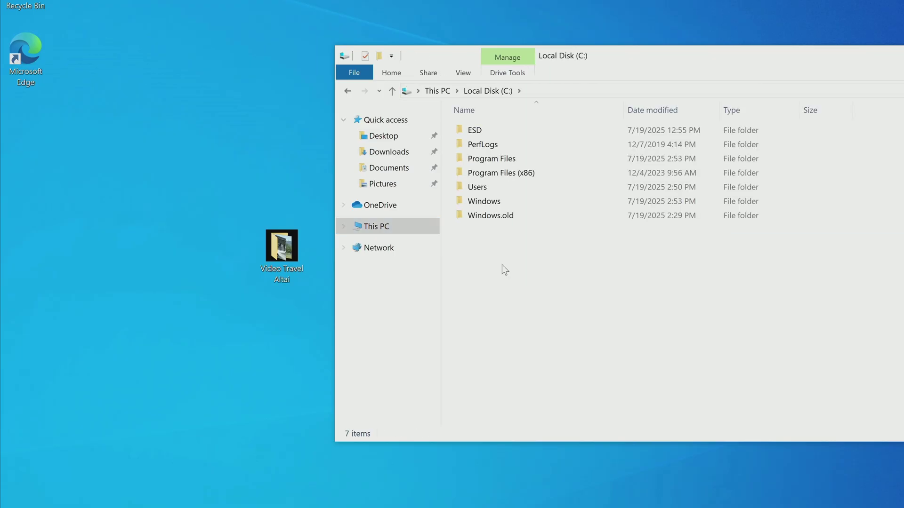
double_click(493, 217)
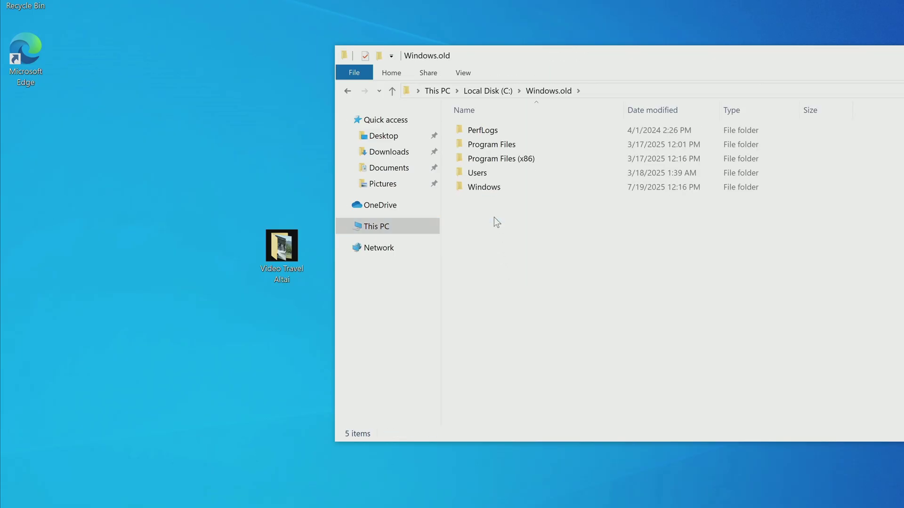
double_click(495, 161)
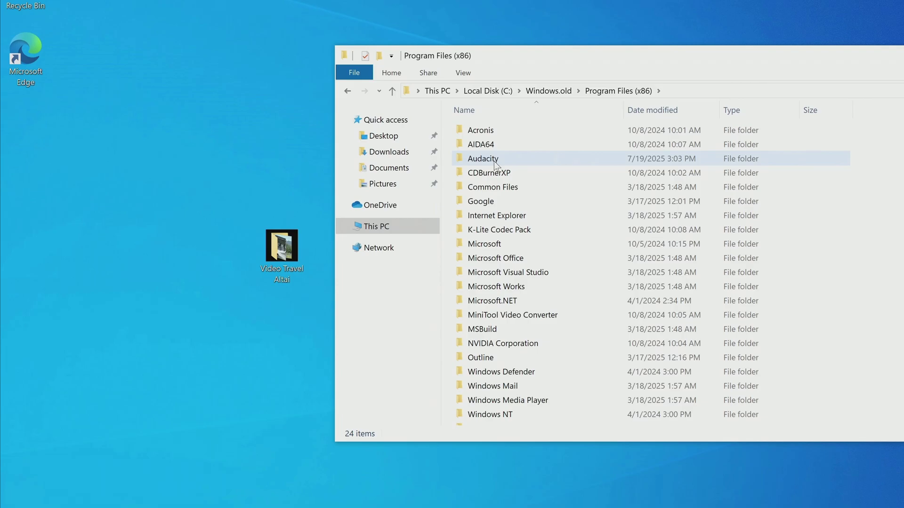
double_click(460, 145)
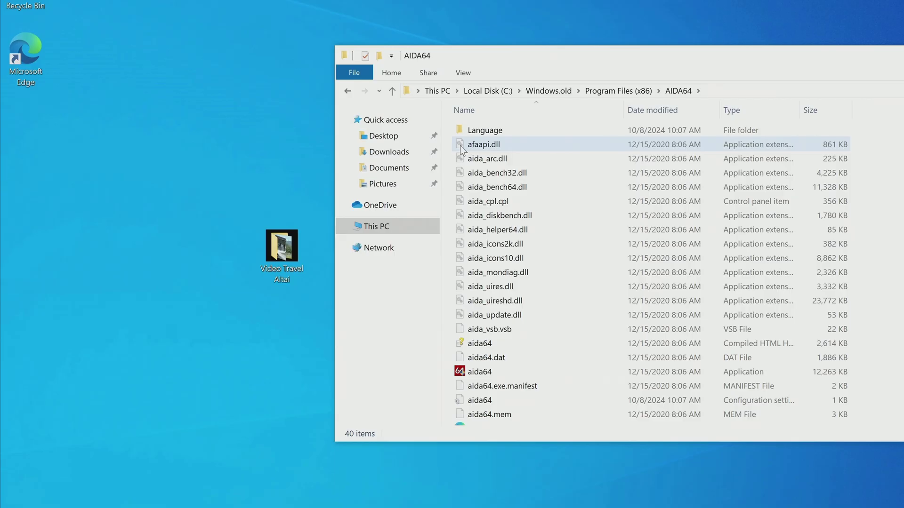
- Send aida64 to the desktop as a shortcut
right_click(466, 372)
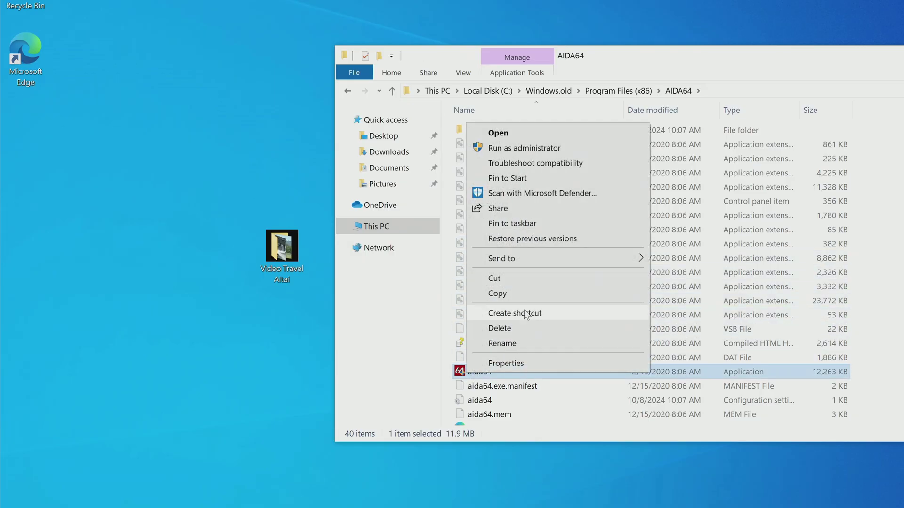
mouse_move(630, 259)
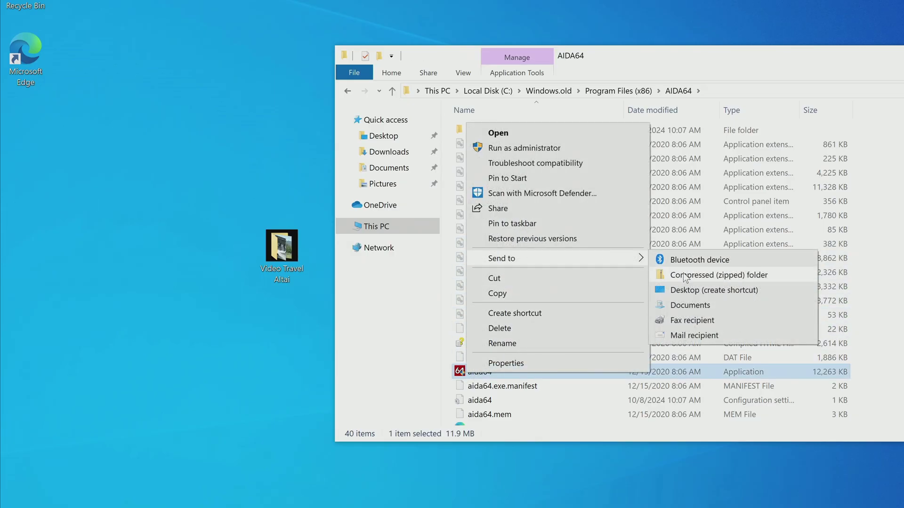
left_click(792, 289)
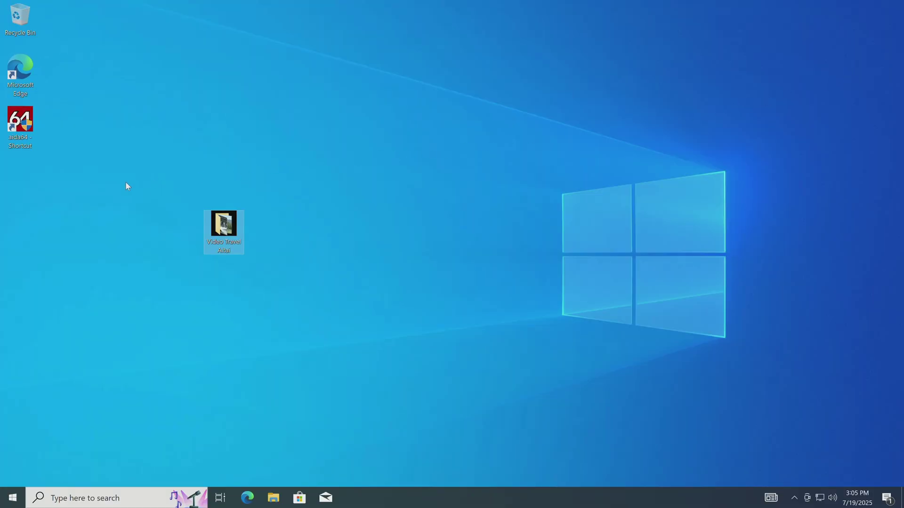
double_click(22, 128)
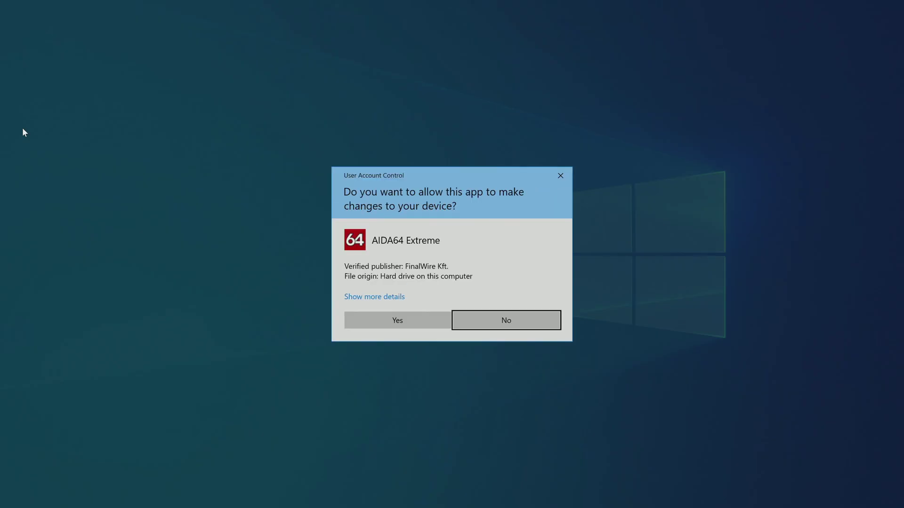
left_click(358, 318)
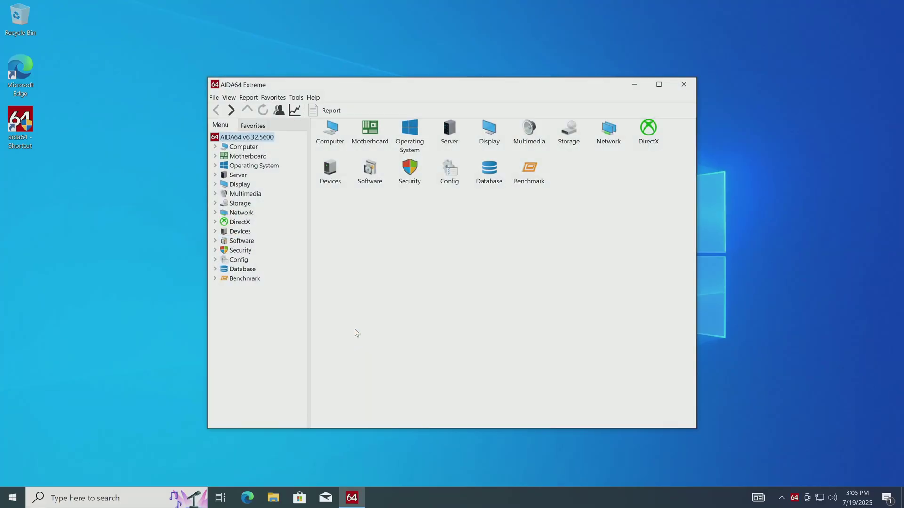
left_click(248, 148)
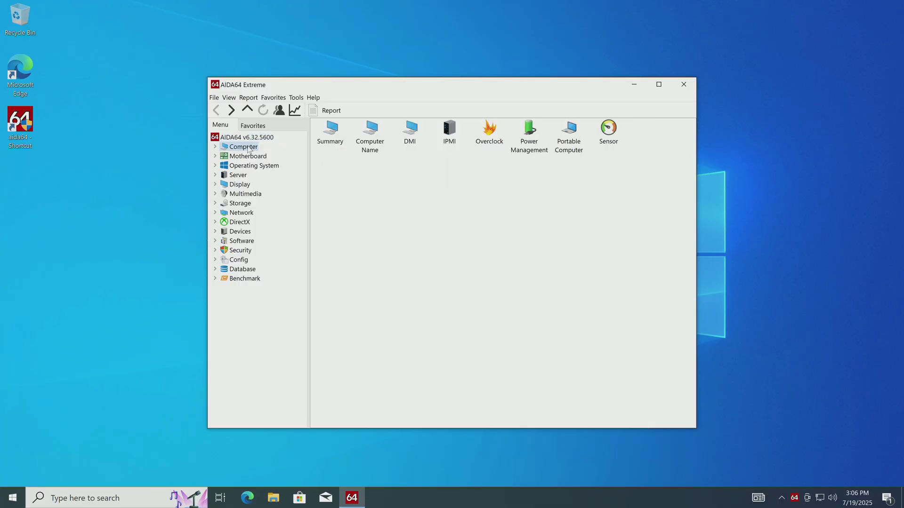
left_click(250, 157)
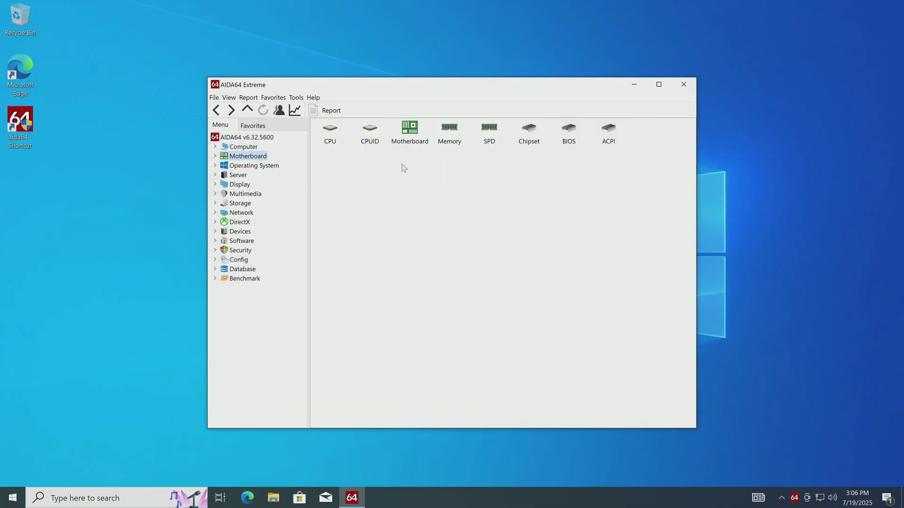
double_click(407, 142)
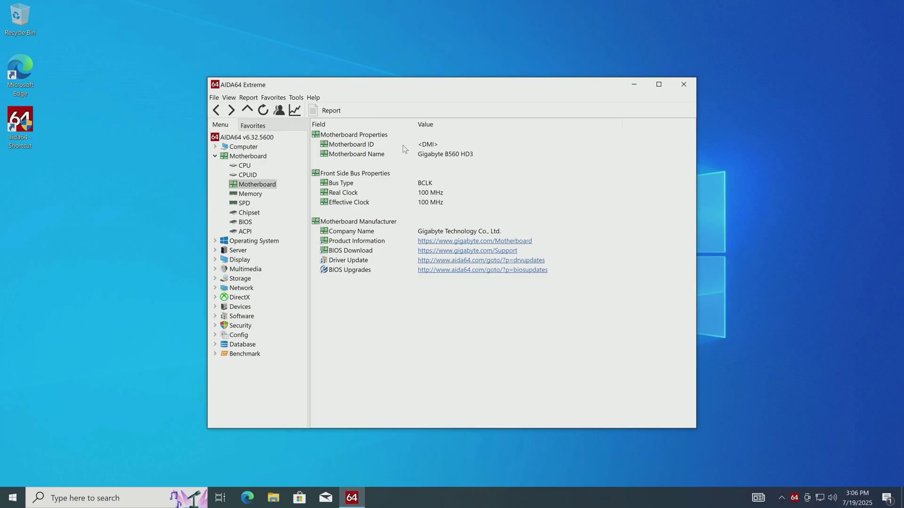
left_click(682, 88)
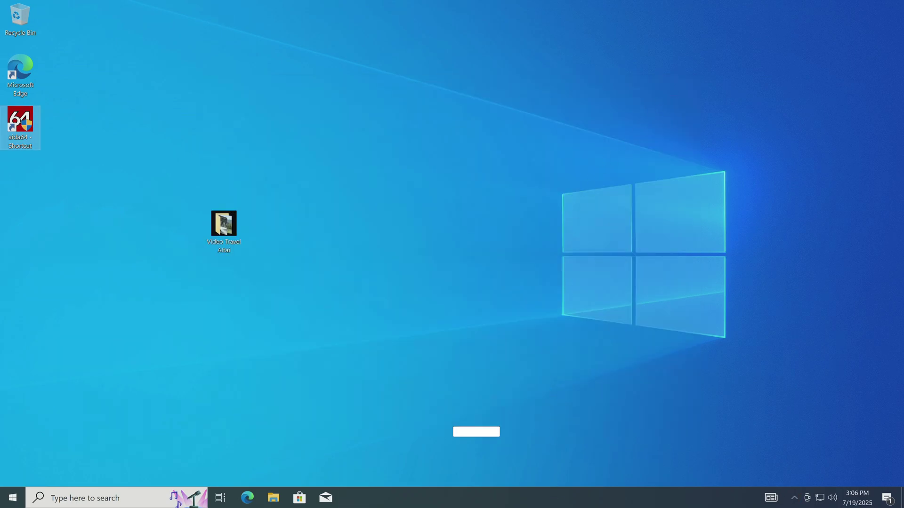